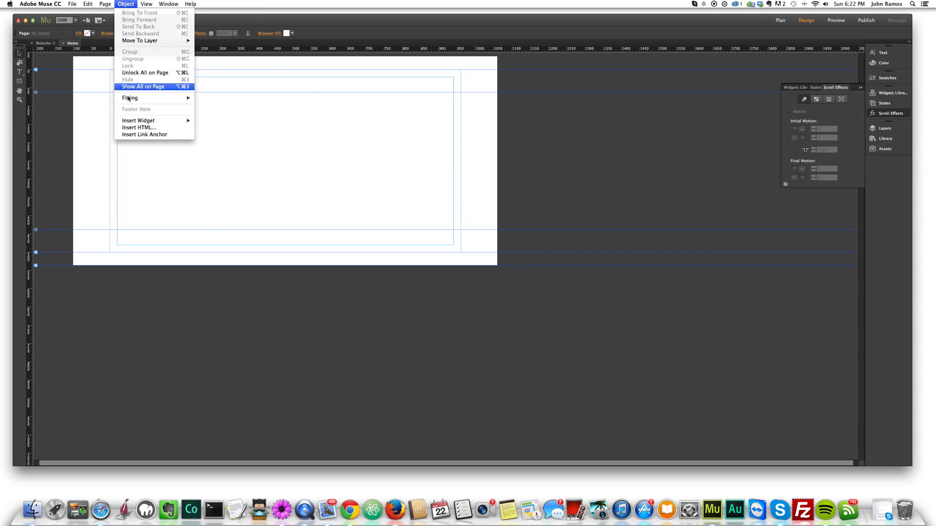
Insert a horizontal menu widget and place it at the upper-left corner of the Home page's content area.
mouse_move(239, 142)
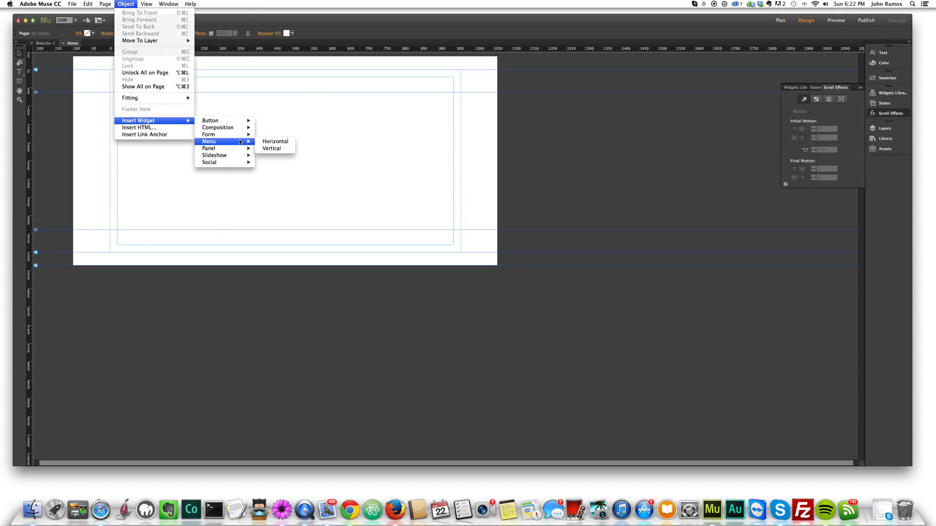
click(272, 142)
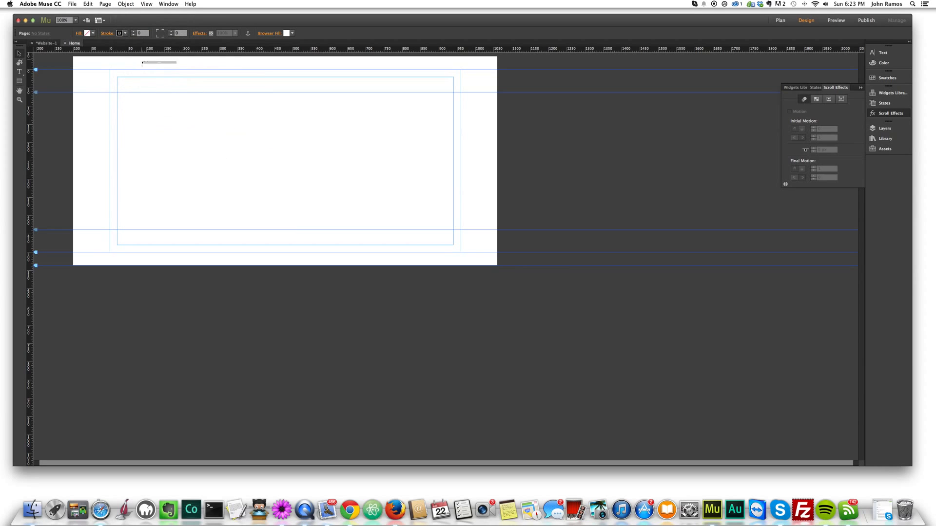
click(133, 81)
drag(159, 89, 134, 77)
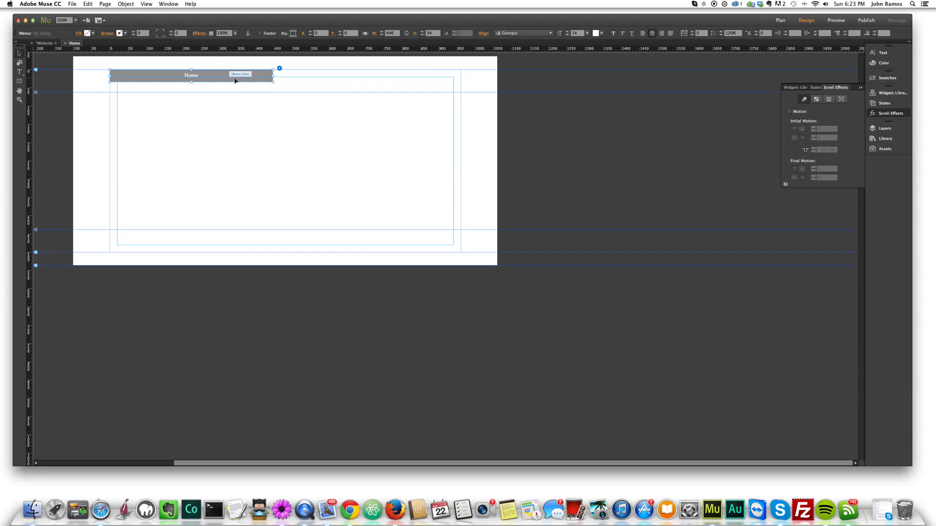
Select the Home item inside the menu widget and open the widget's options.
click(210, 75)
click(208, 72)
click(195, 75)
click(195, 76)
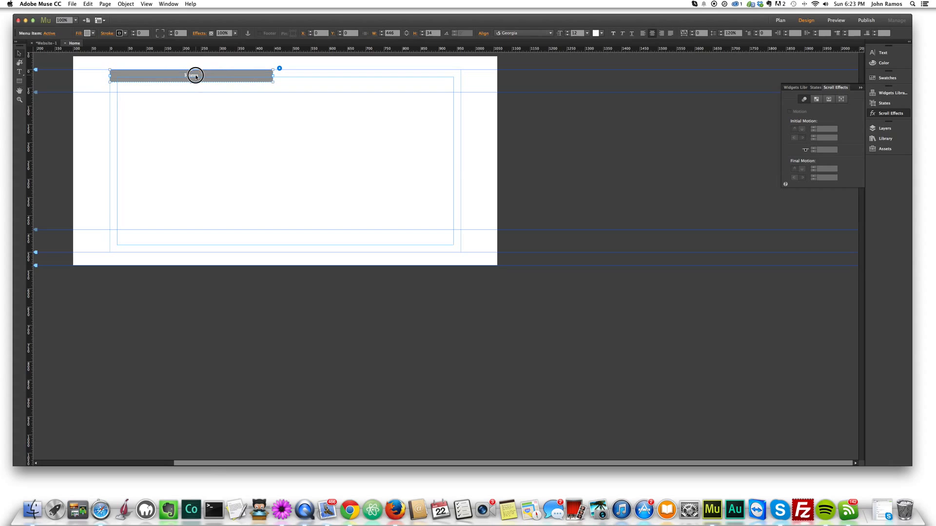
click(279, 69)
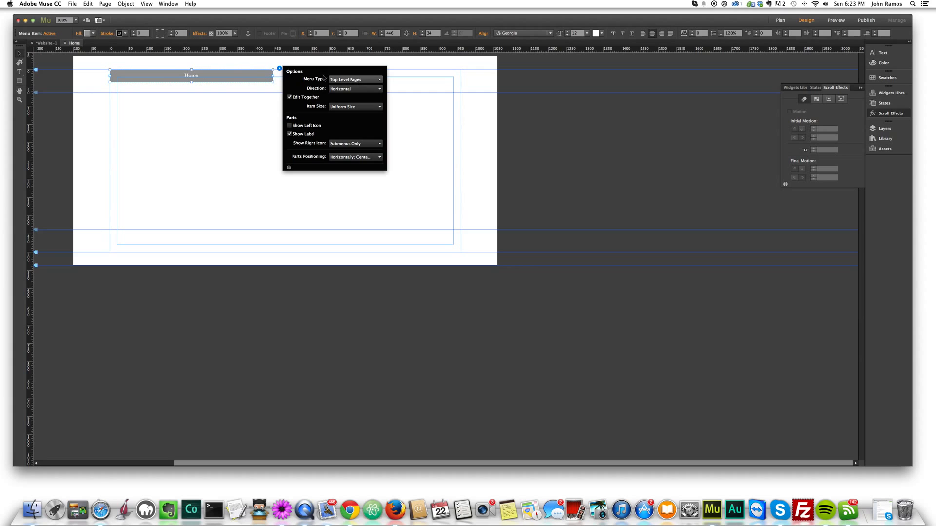
View the website's page plan and return to the Home page design.
click(98, 70)
click(46, 43)
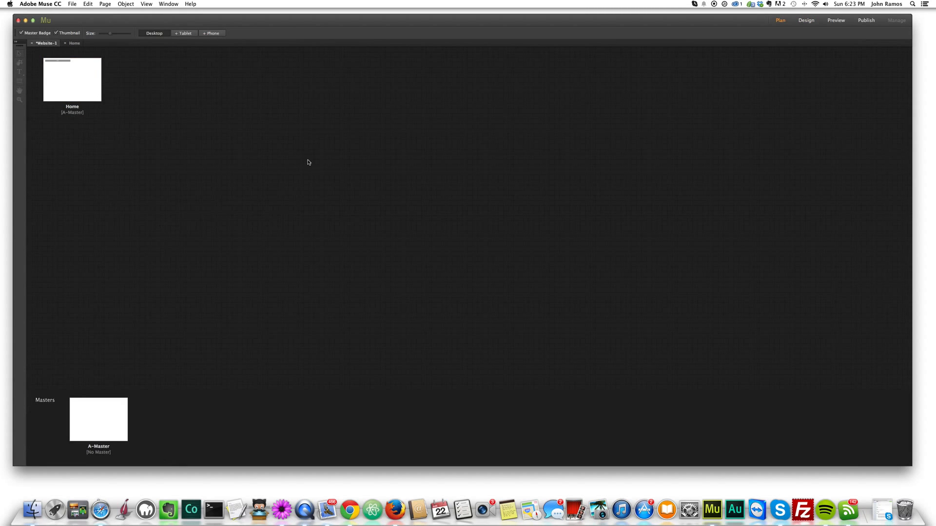
mouse_move(97, 100)
click(83, 85)
double_click(83, 85)
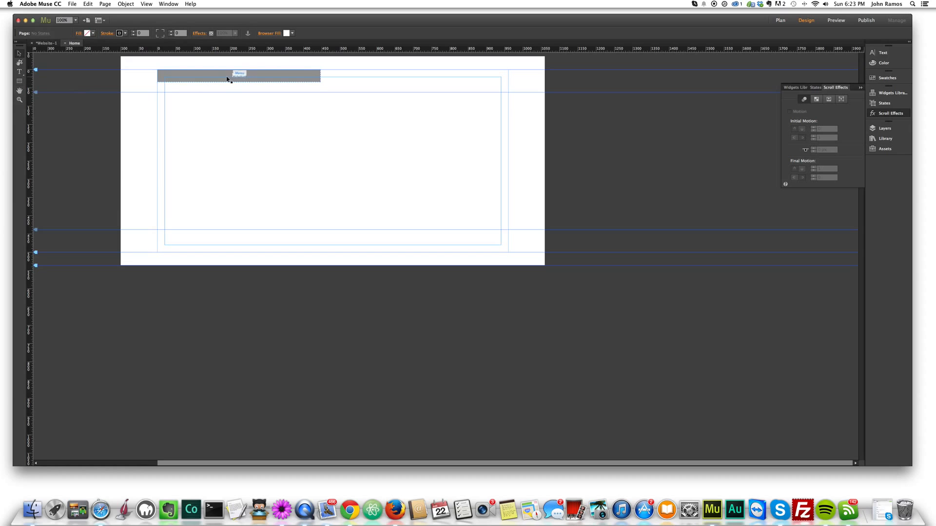
Change the horizontal menu's Menu Type to Manual.
click(267, 80)
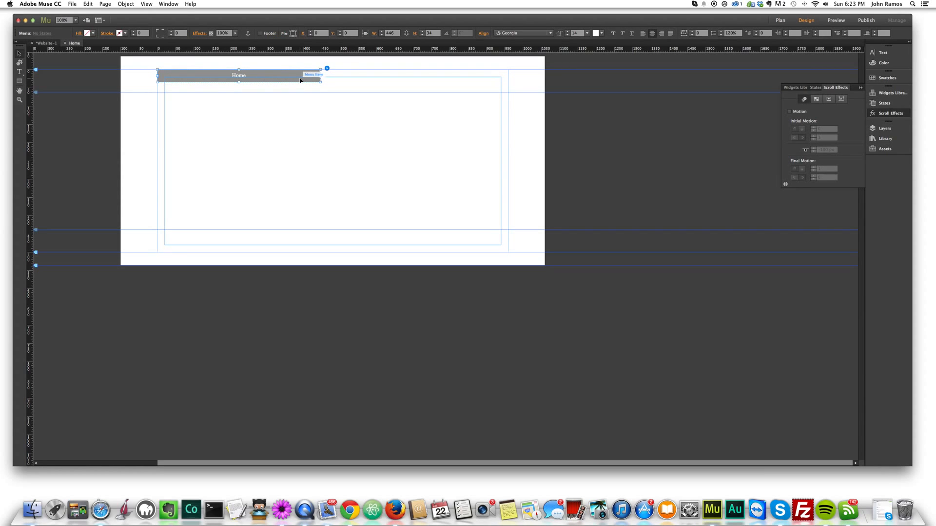
click(327, 69)
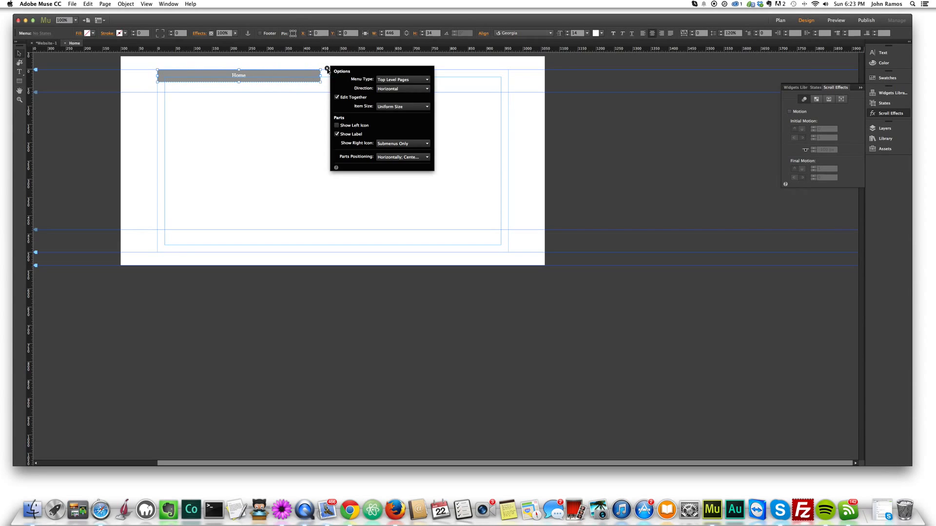
click(399, 79)
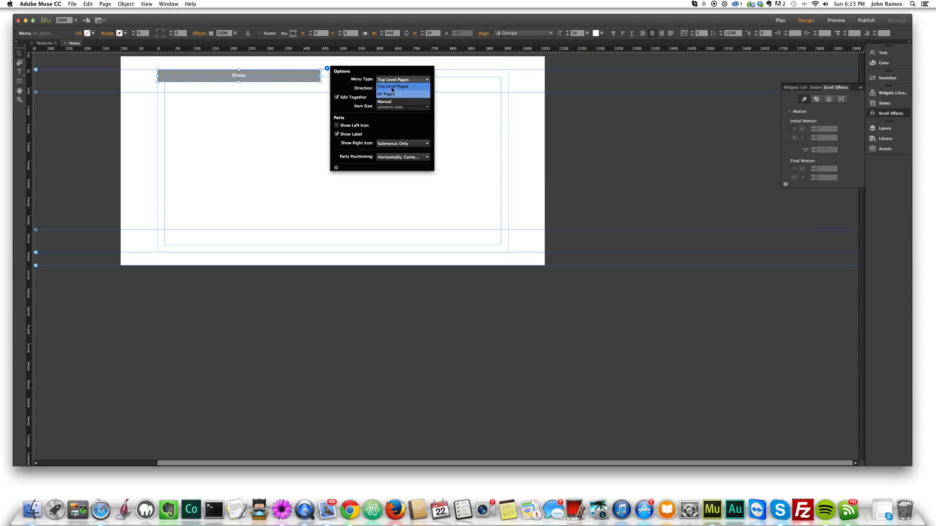
click(391, 102)
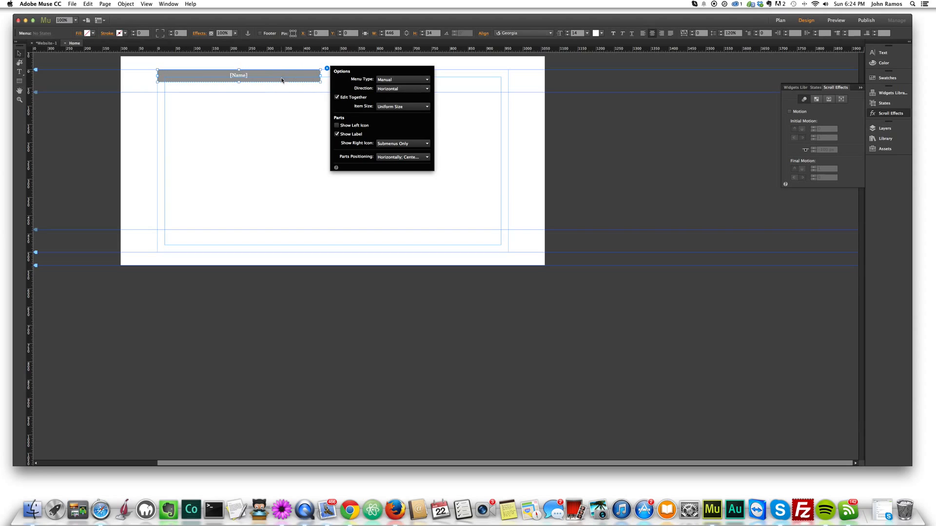
key(Escape)
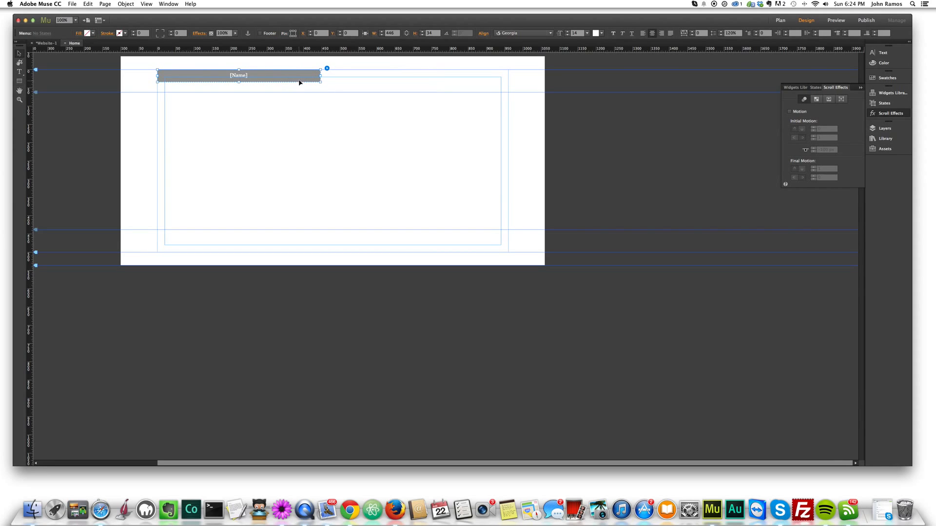
Add four more items after the existing menu item to make a five-item menu.
click(288, 77)
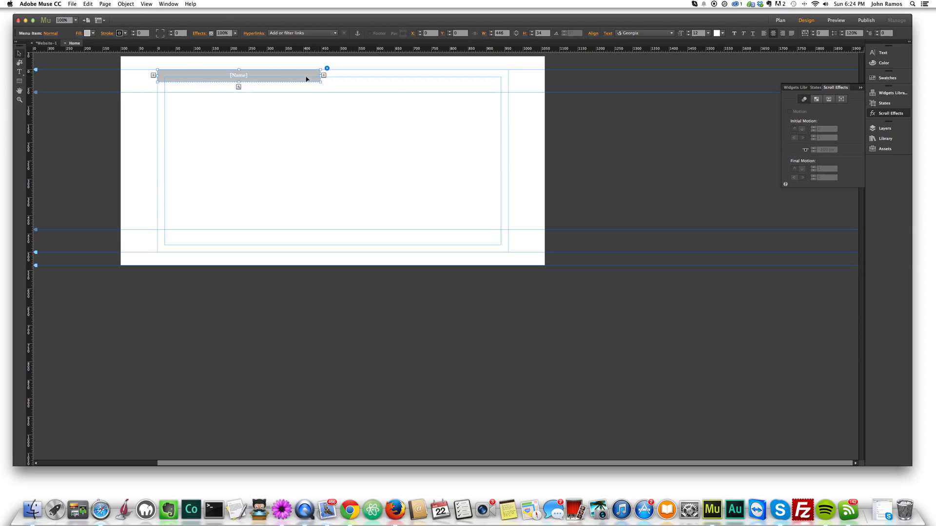
click(324, 75)
click(309, 80)
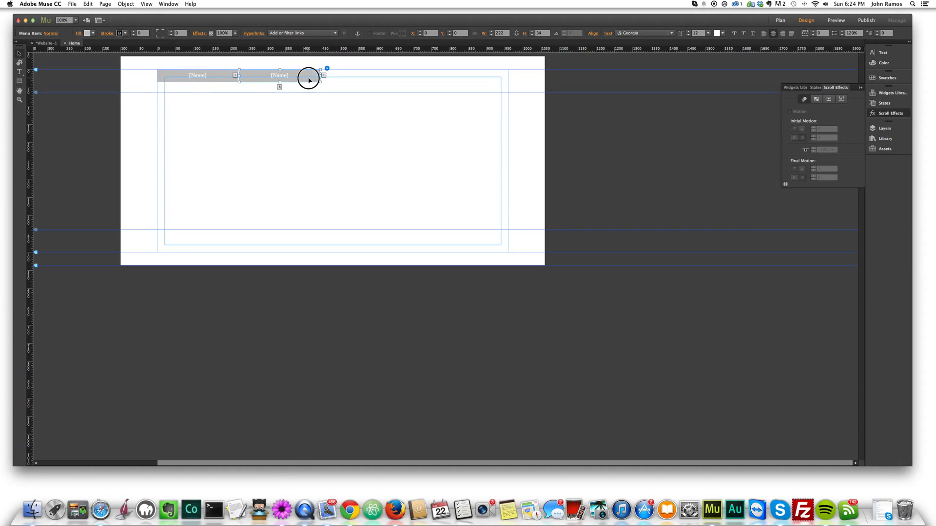
click(324, 75)
click(313, 81)
click(324, 76)
click(312, 81)
click(325, 77)
click(311, 98)
click(294, 82)
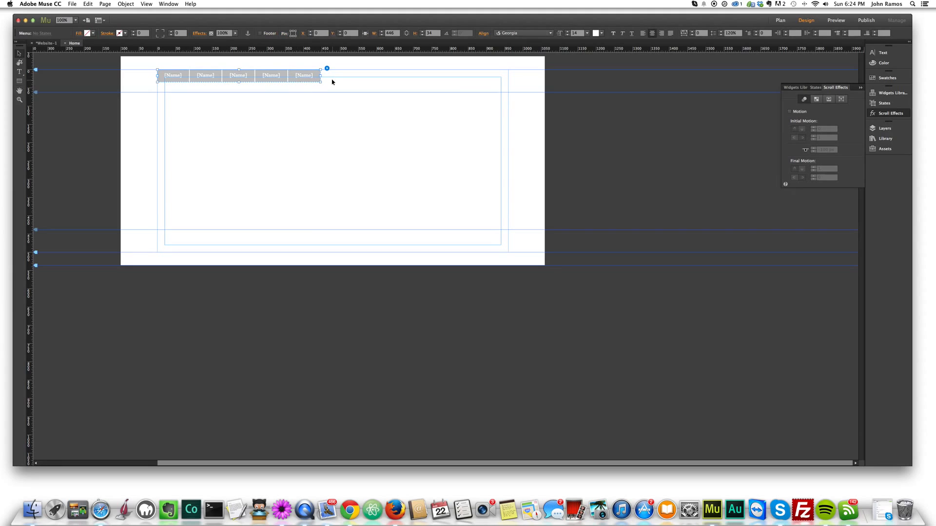
click(320, 102)
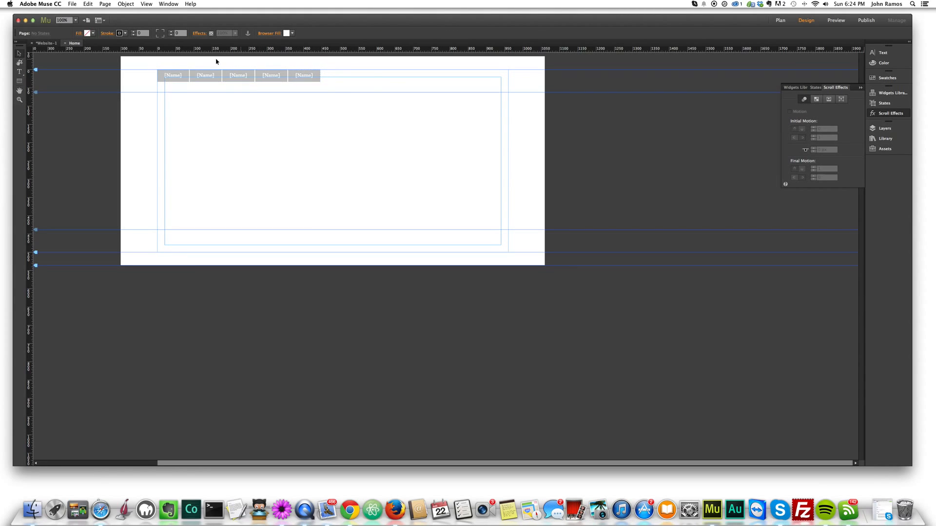
Widen the menu to 960 px across the page and extend it up to the page's top edge.
click(272, 81)
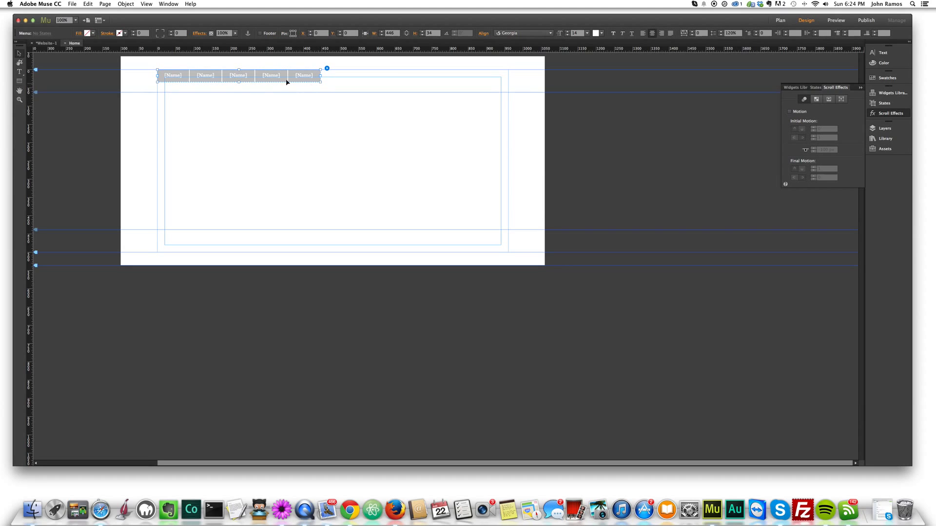
drag(320, 79, 507, 80)
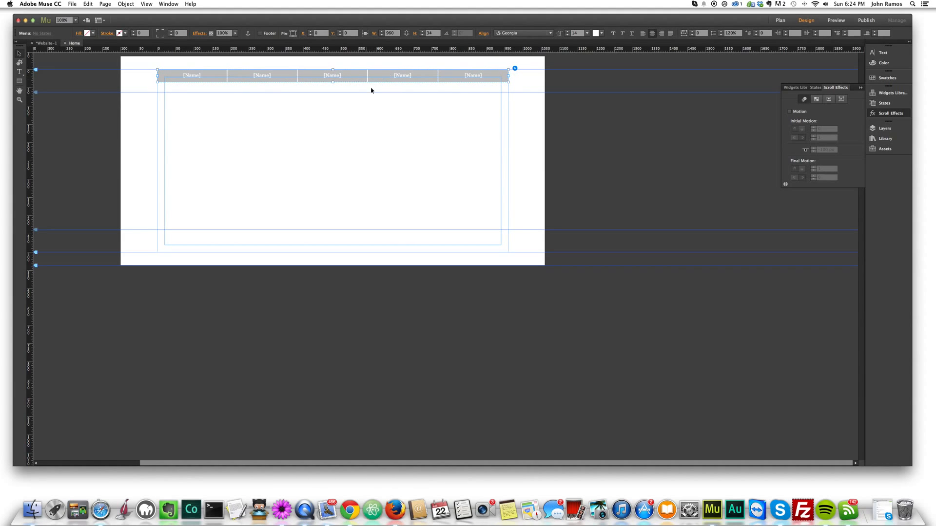
drag(288, 81, 334, 84)
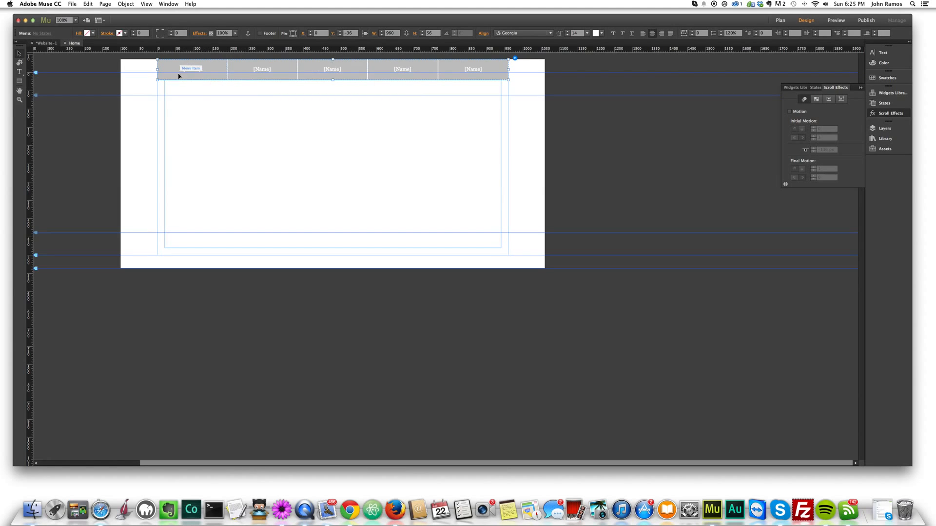
click(376, 127)
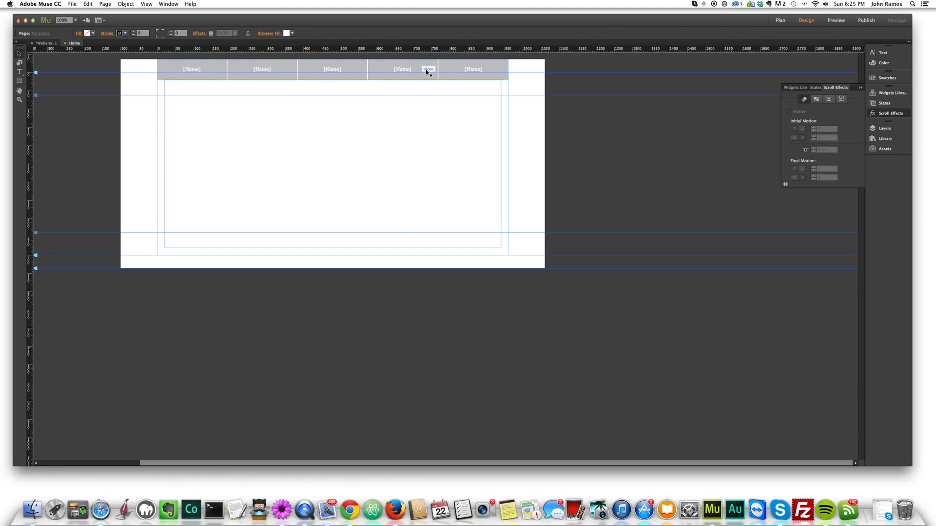
Fill the menu items with a dark red swatch.
click(224, 74)
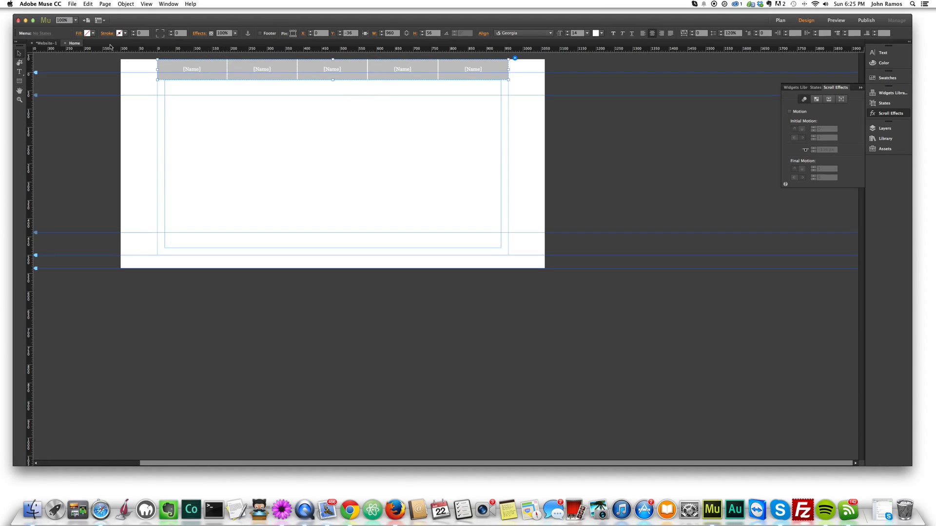
click(213, 75)
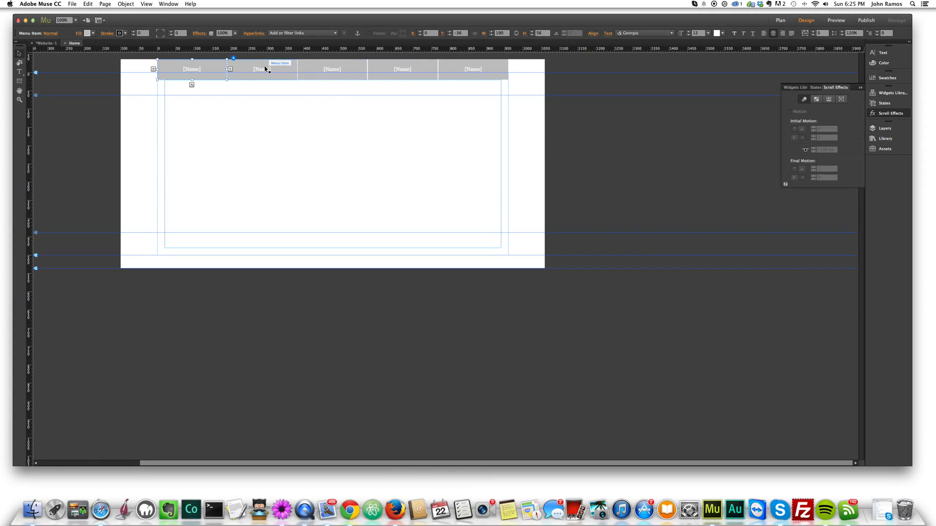
click(94, 34)
click(93, 34)
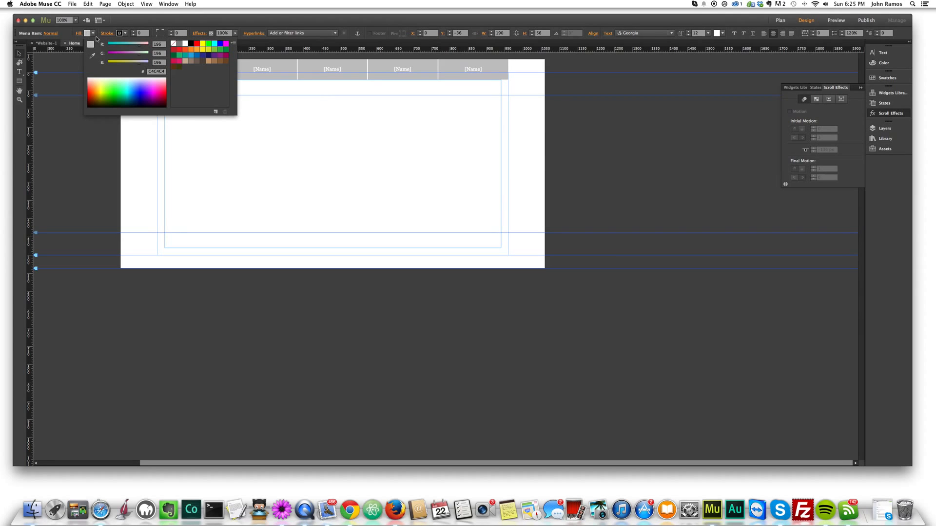
click(94, 34)
click(93, 33)
click(174, 51)
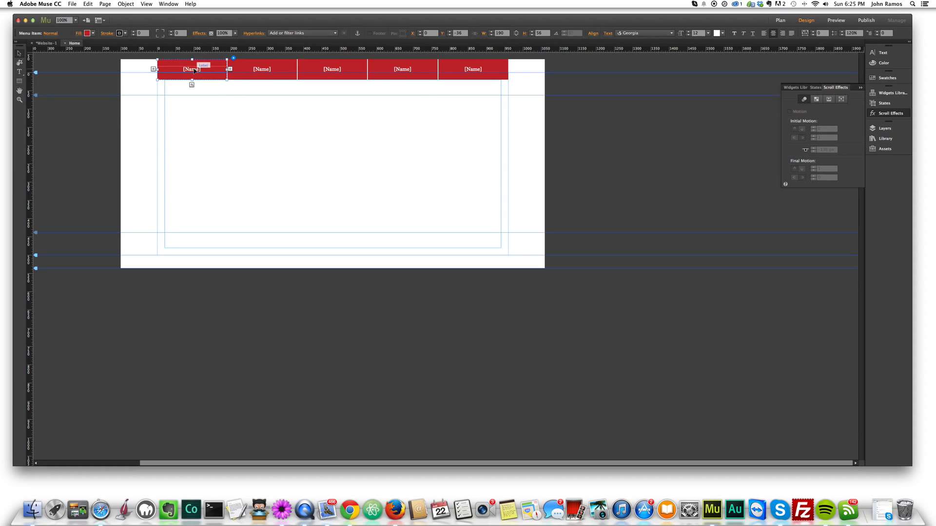
Set the font of the menu item labels to the web font Allerta.
click(191, 70)
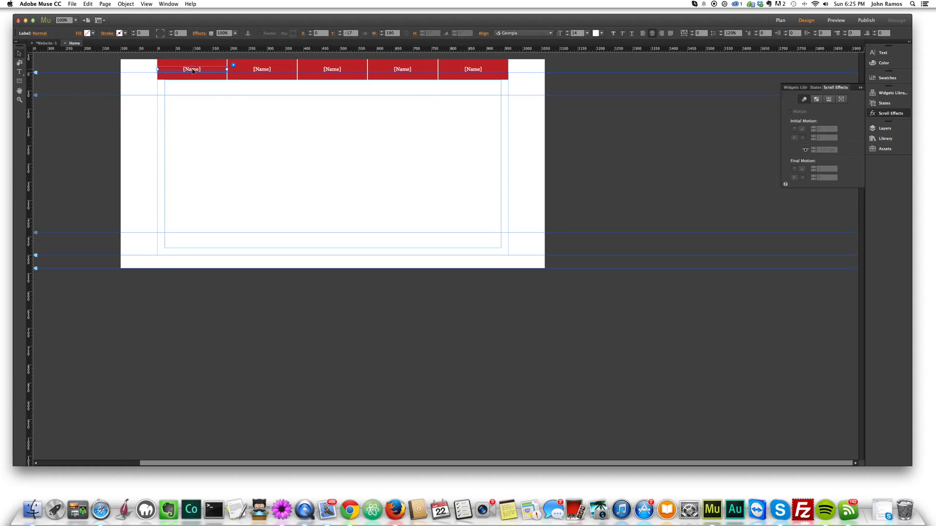
click(207, 69)
drag(211, 68, 177, 68)
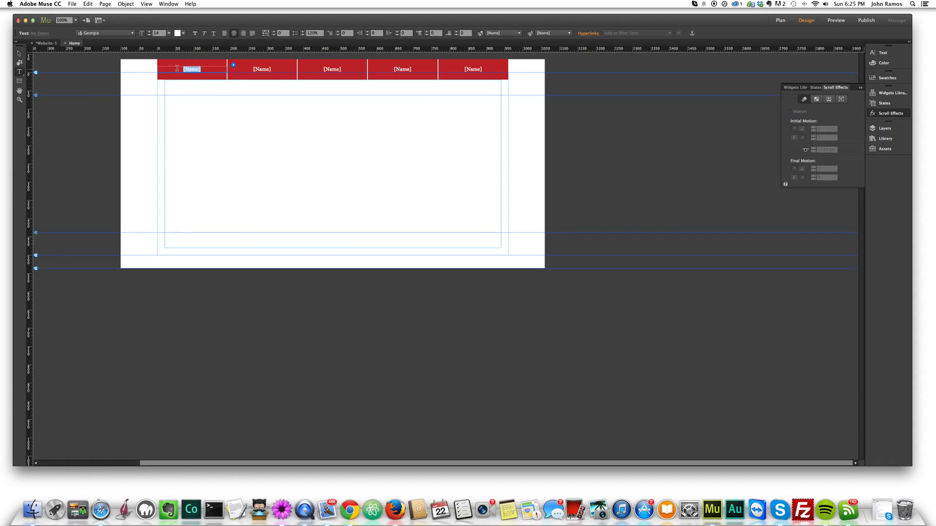
click(134, 33)
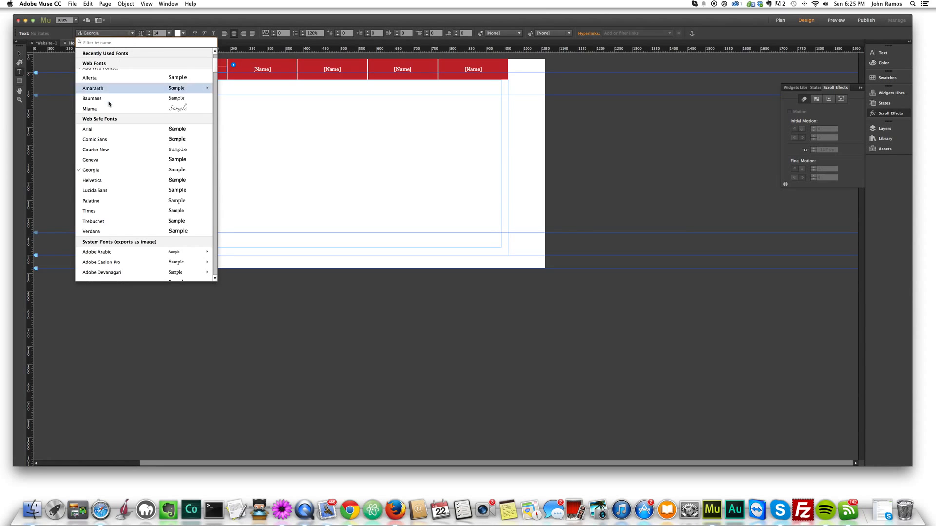
click(126, 145)
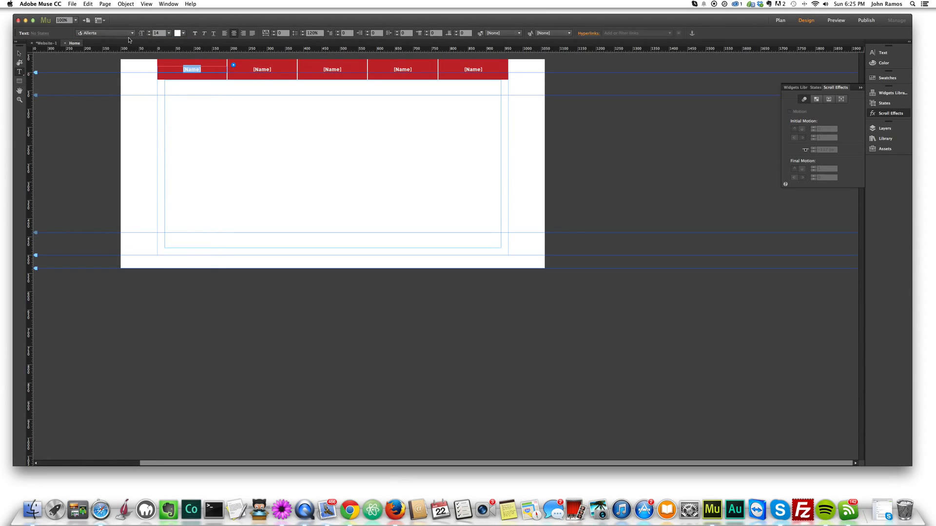
Set the text size of the menu item labels to 18.
click(19, 53)
double_click(196, 71)
triple_click(154, 69)
click(168, 34)
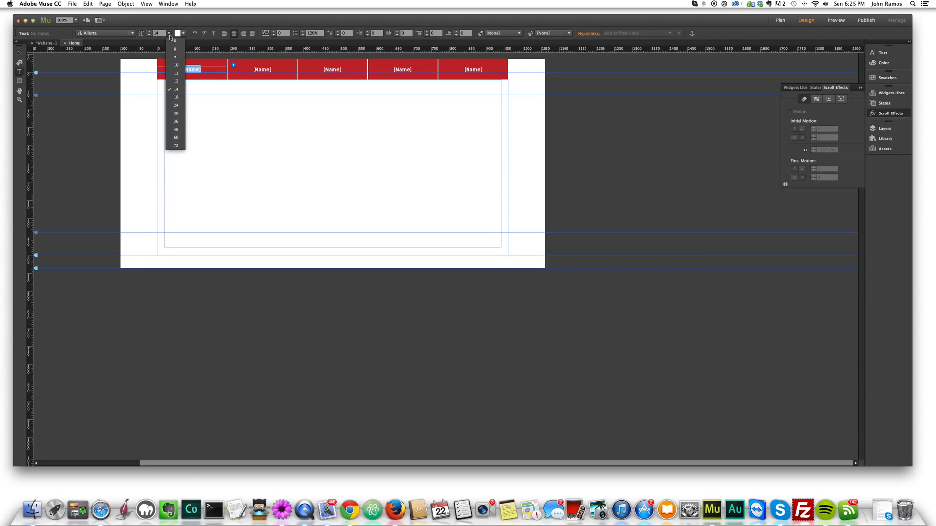
click(175, 98)
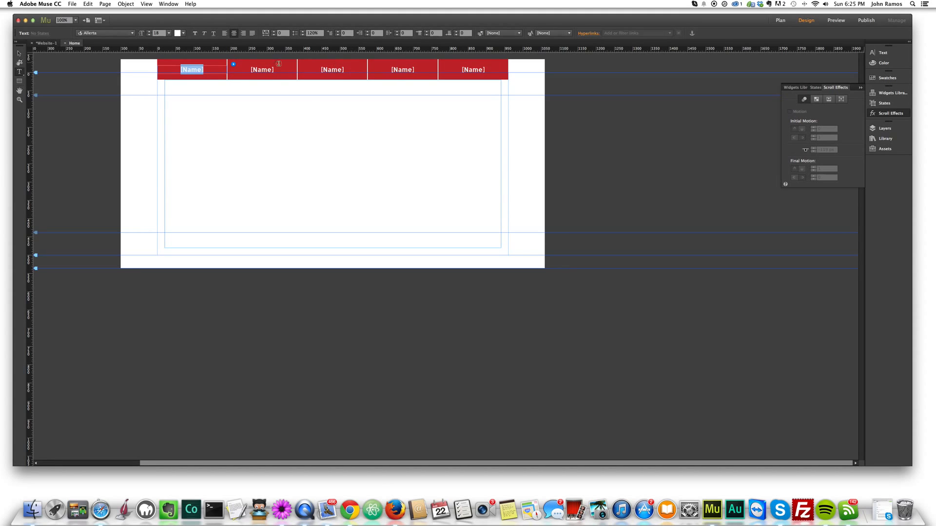
Label the first two menu items Home and About.
text(Home)
key(Escape)
key(Tab)
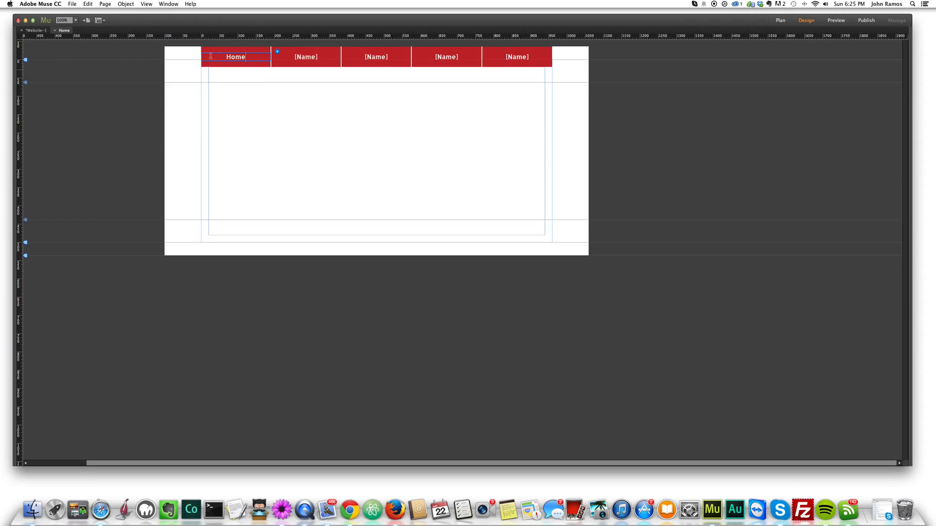
key(Tab)
click(317, 70)
double_click(317, 69)
key(super+a)
text(About)
Label the remaining three menu items Services, FAQ and Contact, and deselect the menu.
click(385, 68)
drag(373, 69, 427, 70)
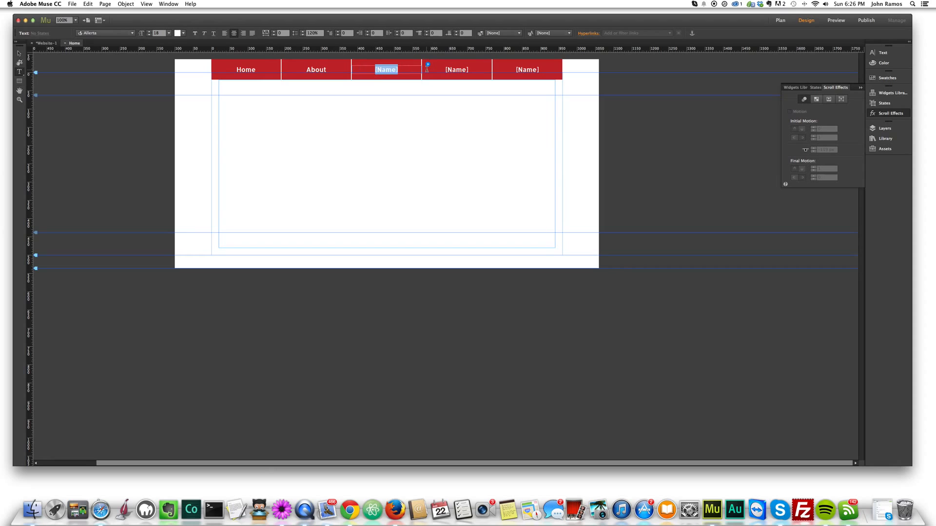
text(Services)
drag(445, 69, 541, 70)
text(FAQ)
click(512, 69)
text(Contact)
key(Escape)
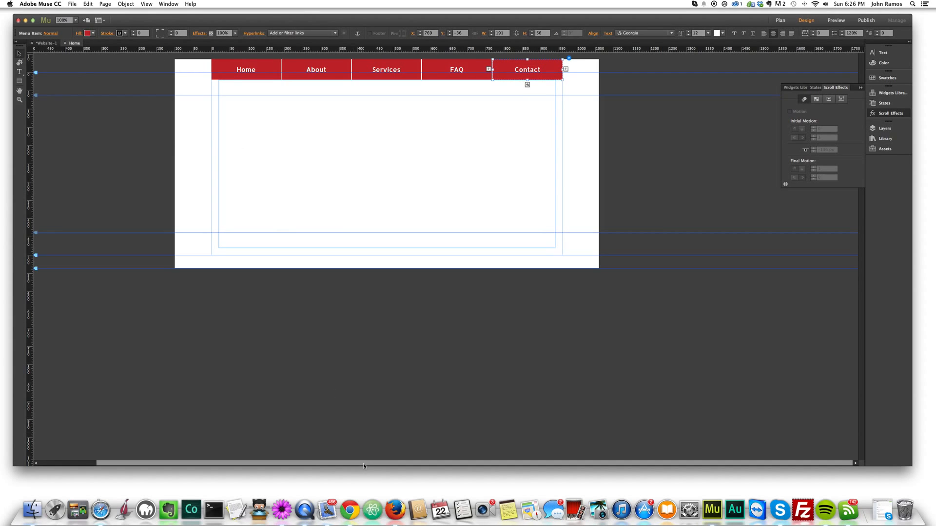
scroll(363, 463, left, 3)
click(625, 215)
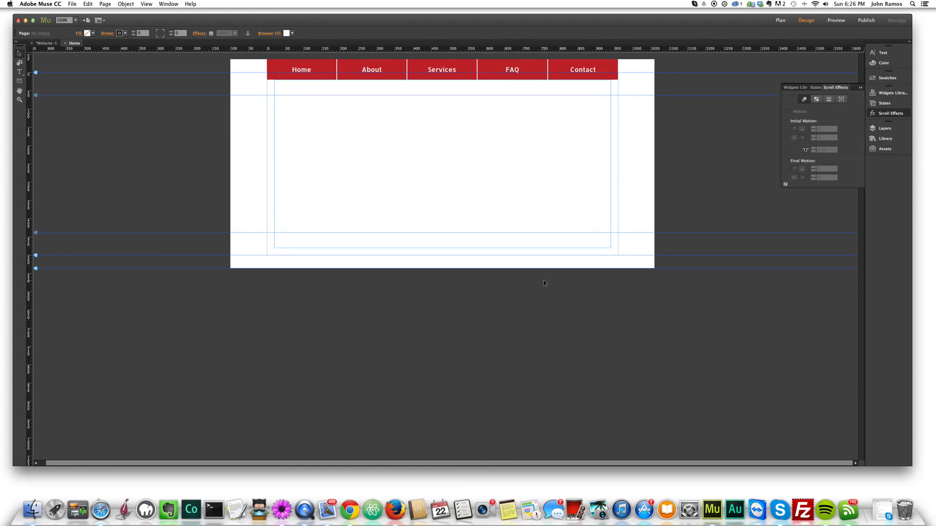
scroll(631, 214, down, 1)
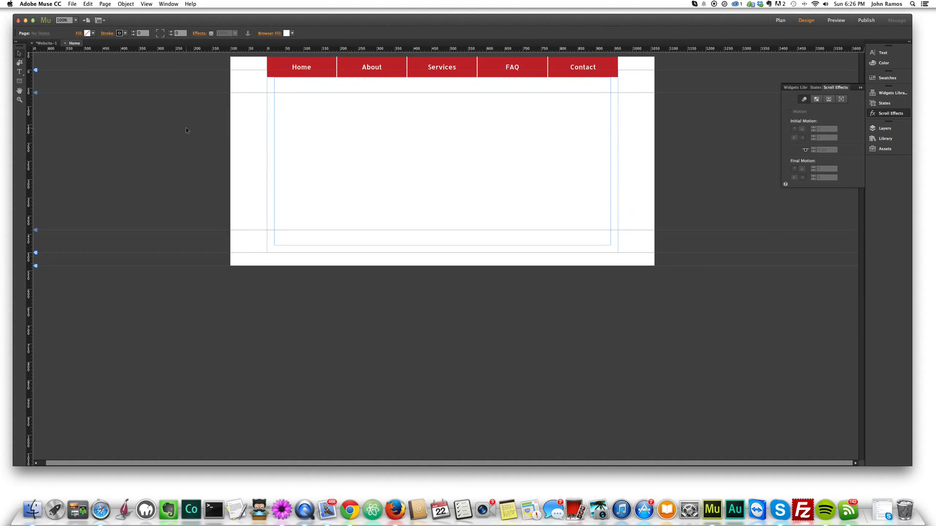
key(Tab)
key(Tab)
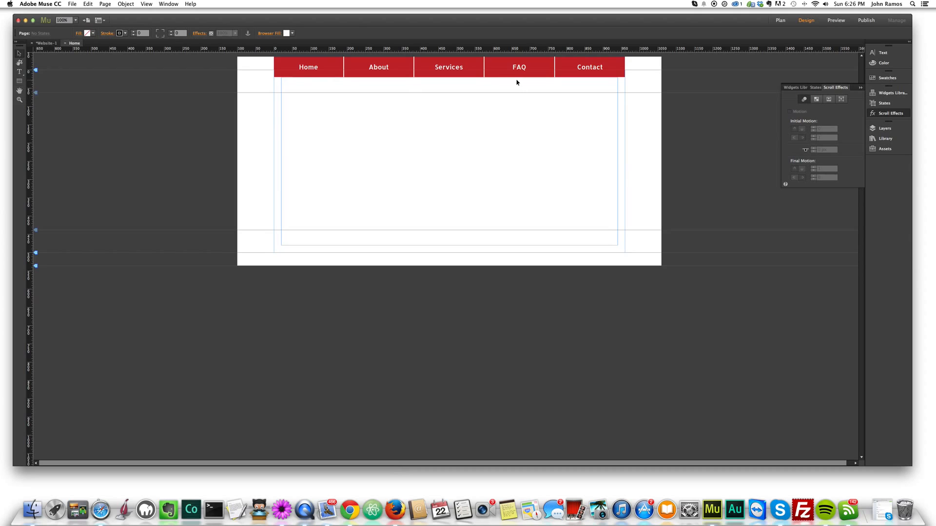
click(525, 69)
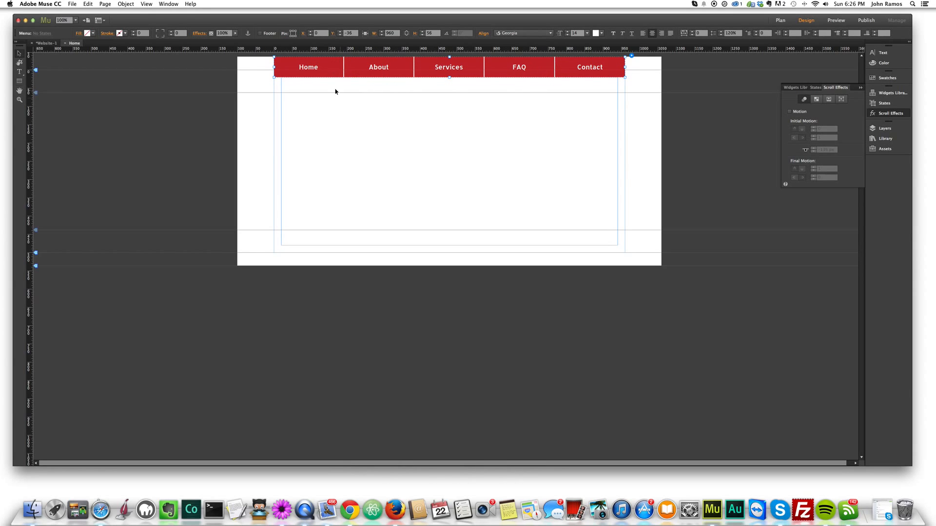
click(317, 73)
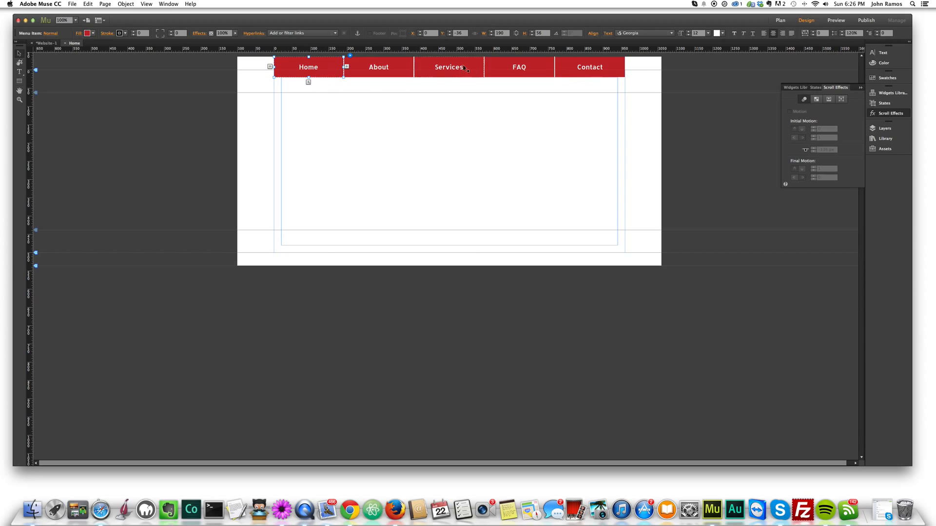
click(332, 74)
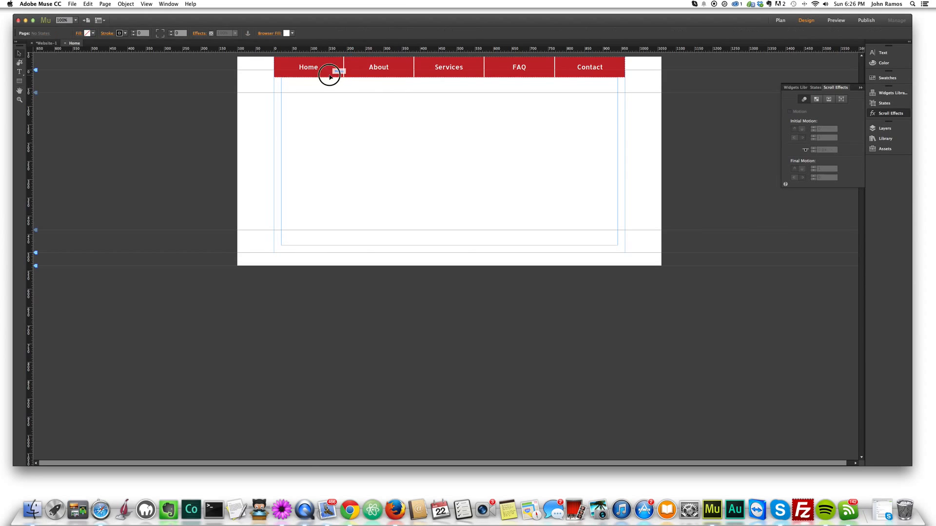
click(333, 74)
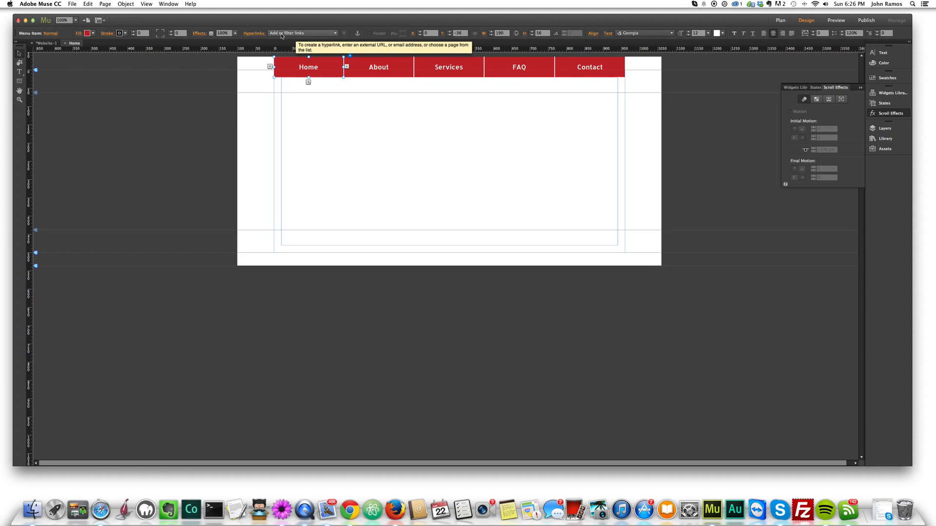
click(303, 34)
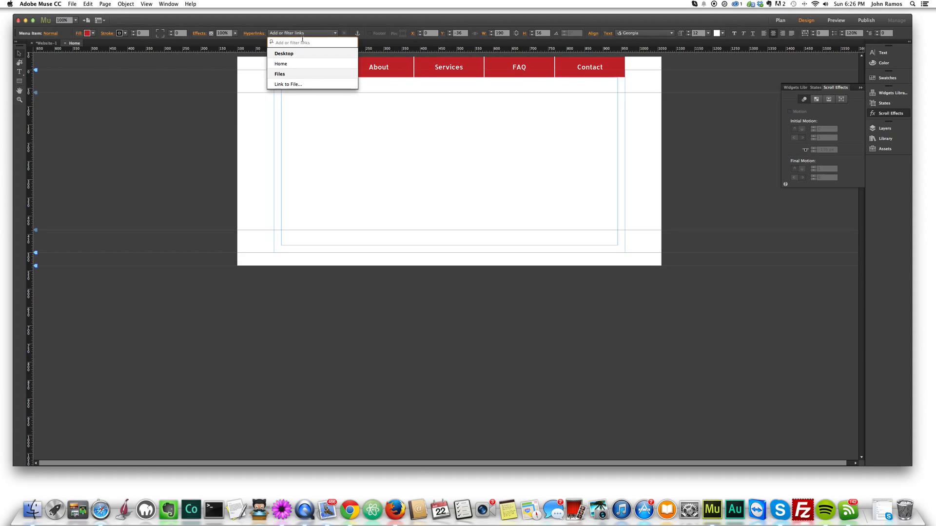
text(http://go)
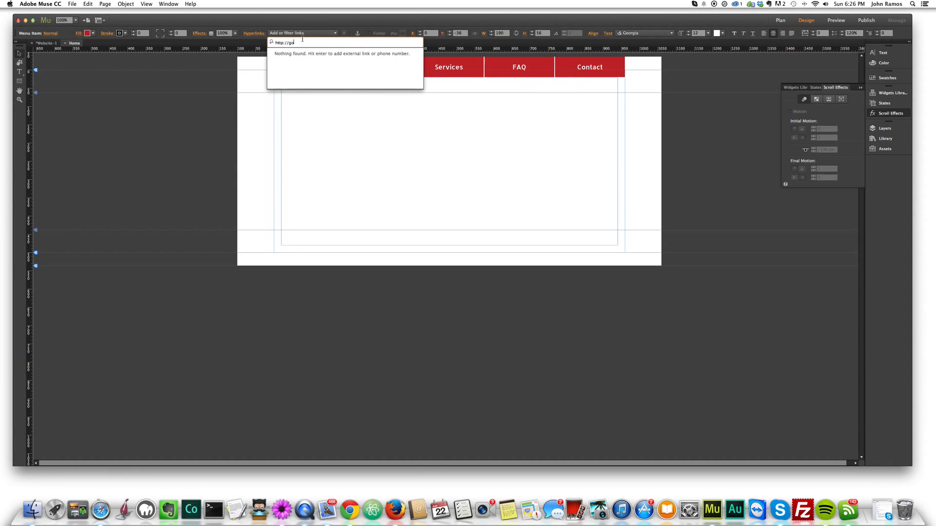
text(ogle.com)
key(Return)
Preview the page in the browser, follow the Home menu link, and close the preview window.
click(307, 83)
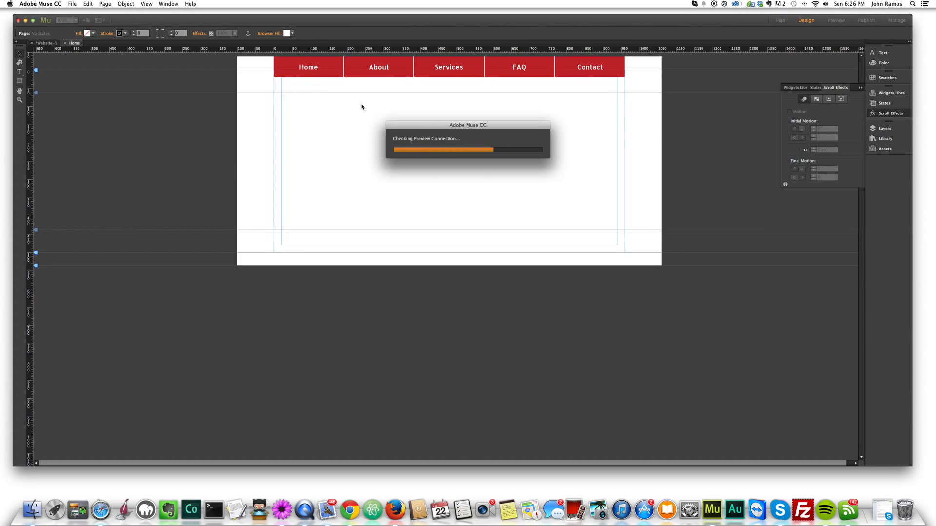
click(359, 123)
click(258, 96)
click(272, 106)
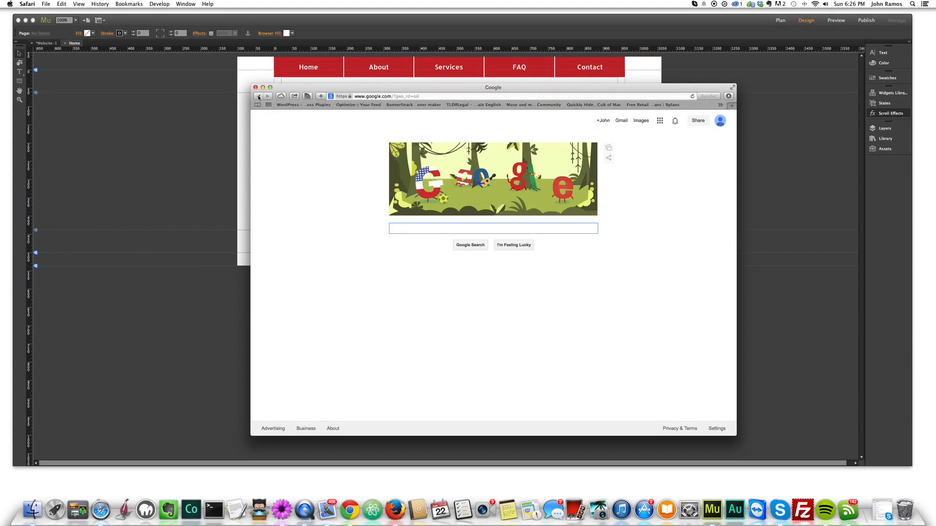
key(super+w)
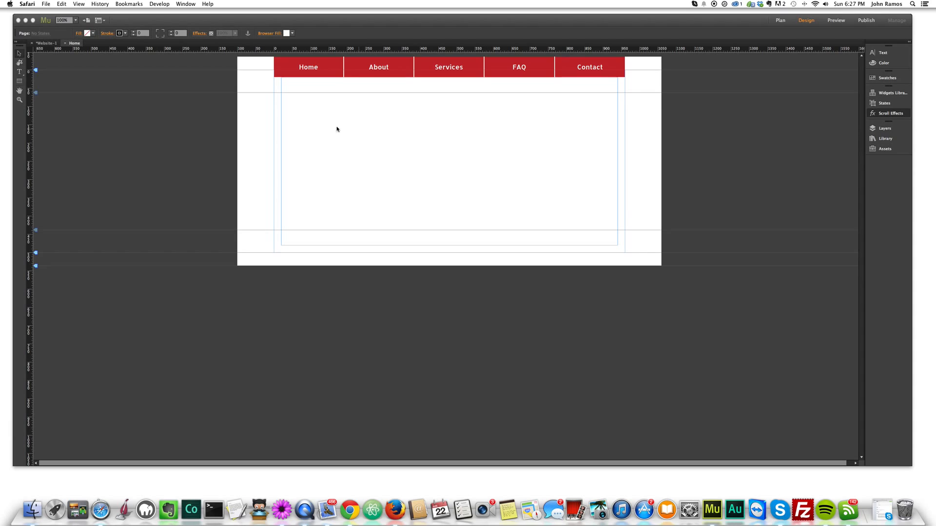
Draw a rectangle about 1160 wide and 650 high from the page's upper edge, with both sides snapped to the full browser width.
click(19, 83)
click(20, 83)
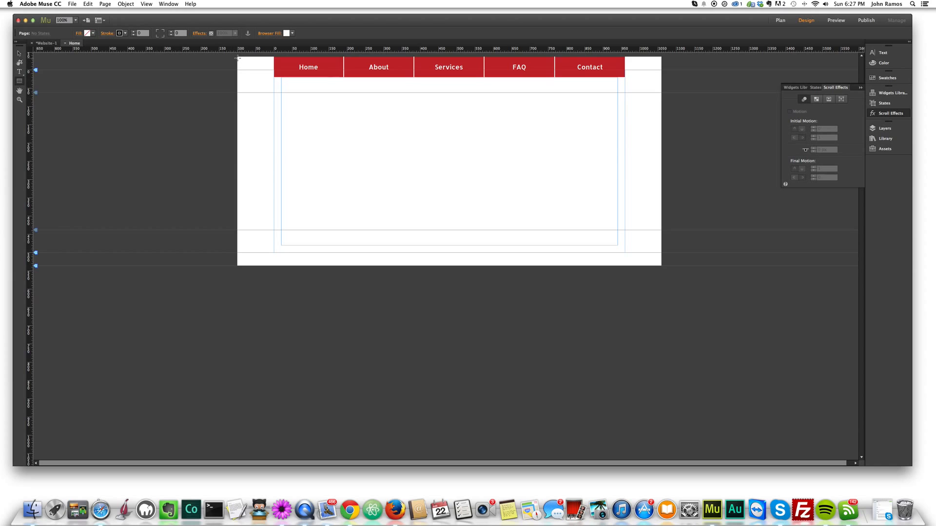
mouse_move(238, 57)
mouse_down()
mouse_move(295, 107)
mouse_move(482, 199)
mouse_move(526, 236)
mouse_move(590, 248)
mouse_move(612, 296)
mouse_move(660, 294)
mouse_up()
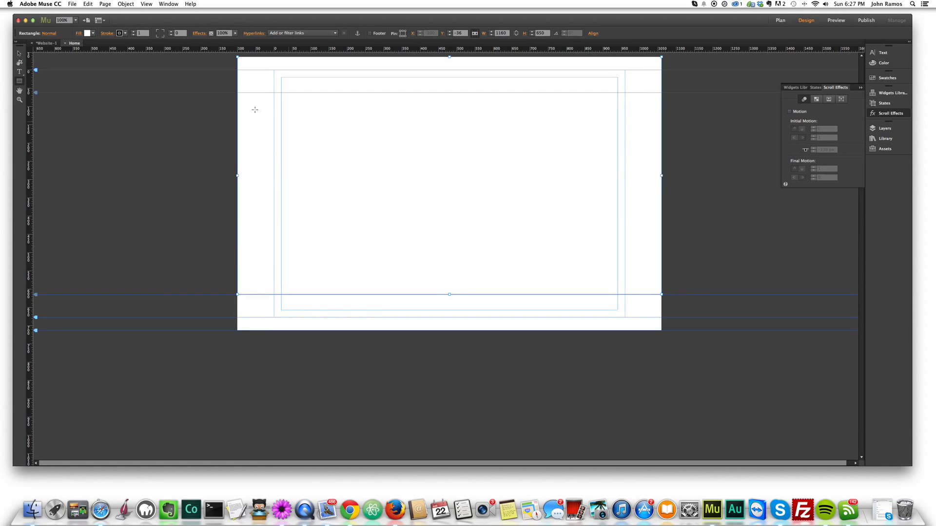
key(v)
mouse_move(238, 175)
mouse_down()
mouse_move(254, 177)
mouse_move(237, 177)
mouse_up()
drag(661, 175, 662, 177)
mouse_move(237, 176)
mouse_down()
mouse_move(247, 177)
mouse_move(237, 176)
mouse_up()
drag(661, 177, 662, 176)
Send the full-width rectangle behind the navigation menu and fill it with black.
right_click(399, 126)
mouse_move(449, 156)
click(502, 157)
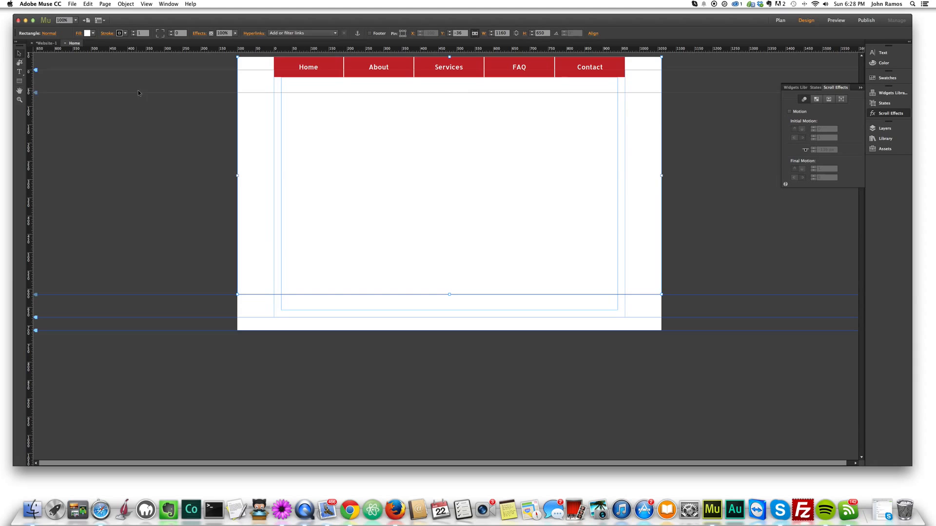
click(88, 33)
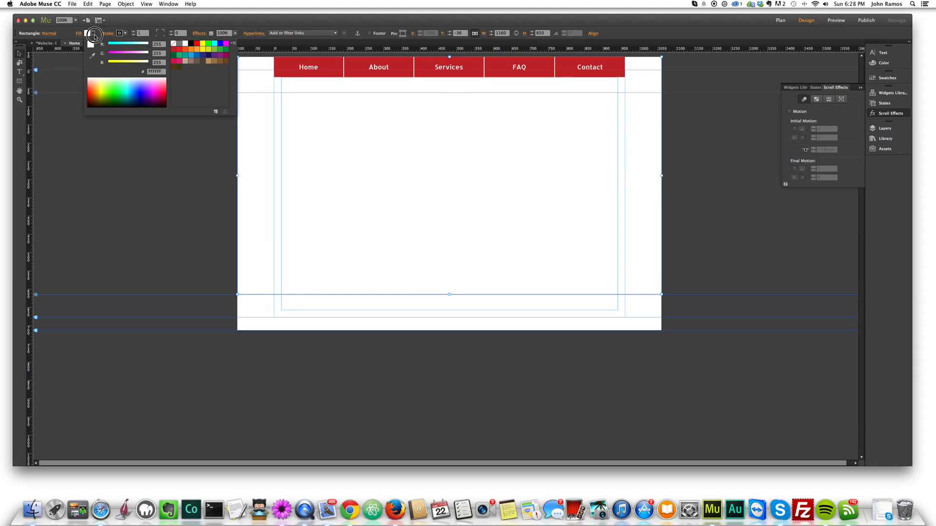
click(191, 43)
click(263, 240)
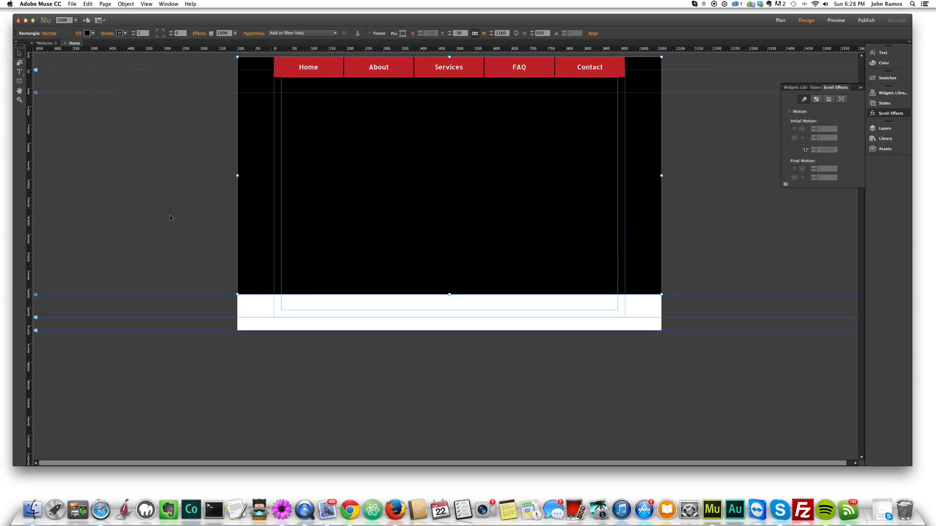
Paste four copies of the black rectangle and stack them directly below one another down the page.
key(super+c)
key(super+v)
drag(476, 203, 477, 279)
drag(478, 362, 482, 397)
scroll(488, 394, up, 20)
Fill the second rectangle with green (R 34, G 181, B 115) and the third with purple.
click(452, 358)
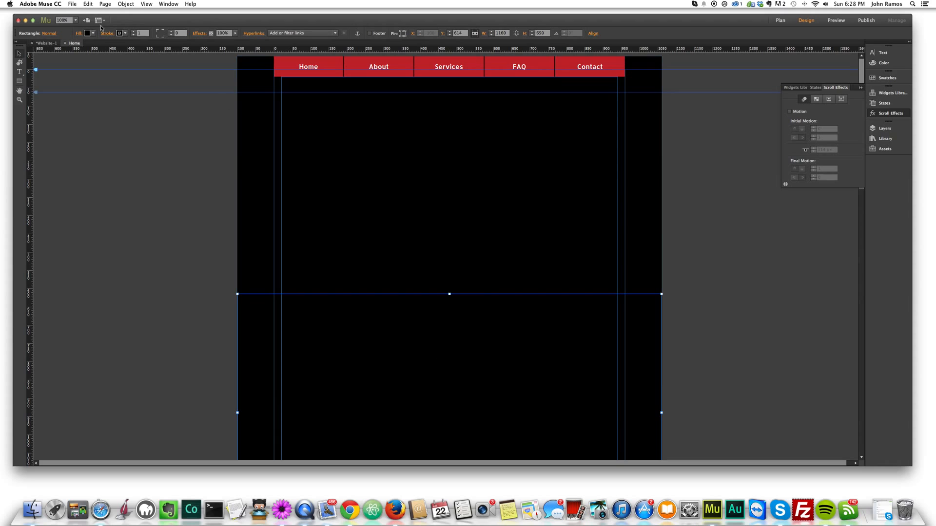
click(91, 33)
click(179, 54)
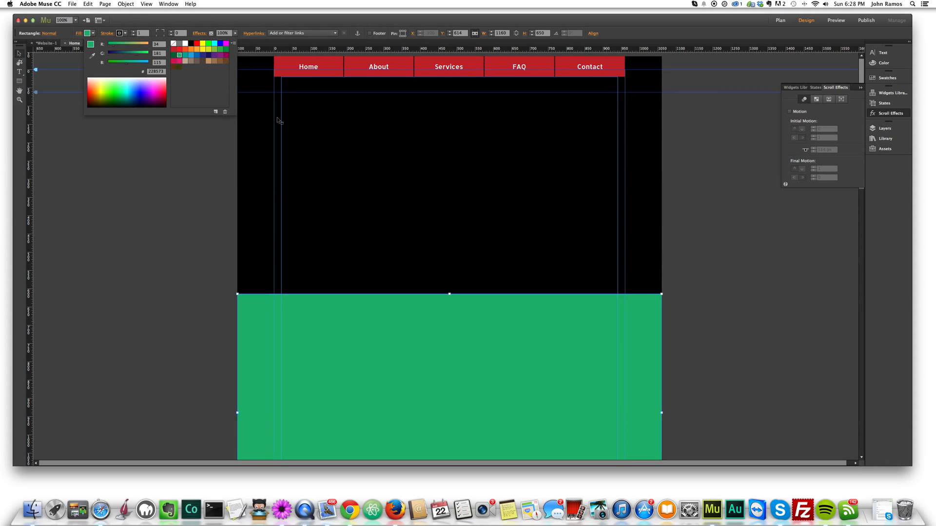
scroll(312, 165, down, 10)
click(341, 338)
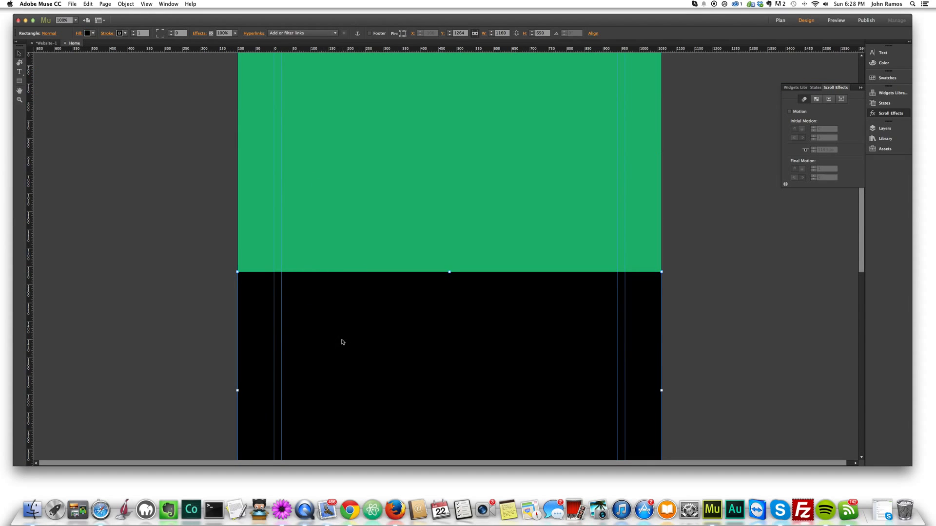
click(91, 33)
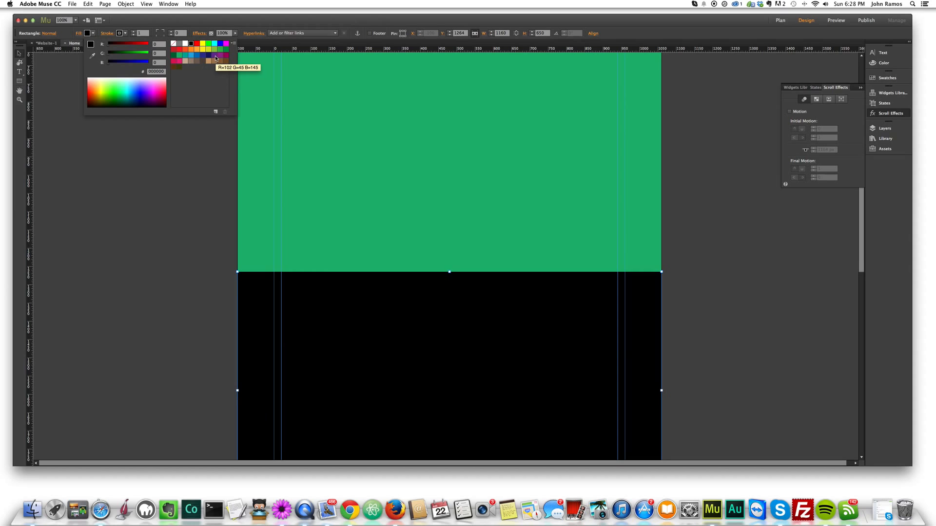
click(221, 55)
click(197, 239)
Fill the fourth rectangle with light tan and the fifth with brown (#736357).
scroll(197, 238, down, 10)
click(270, 307)
click(91, 33)
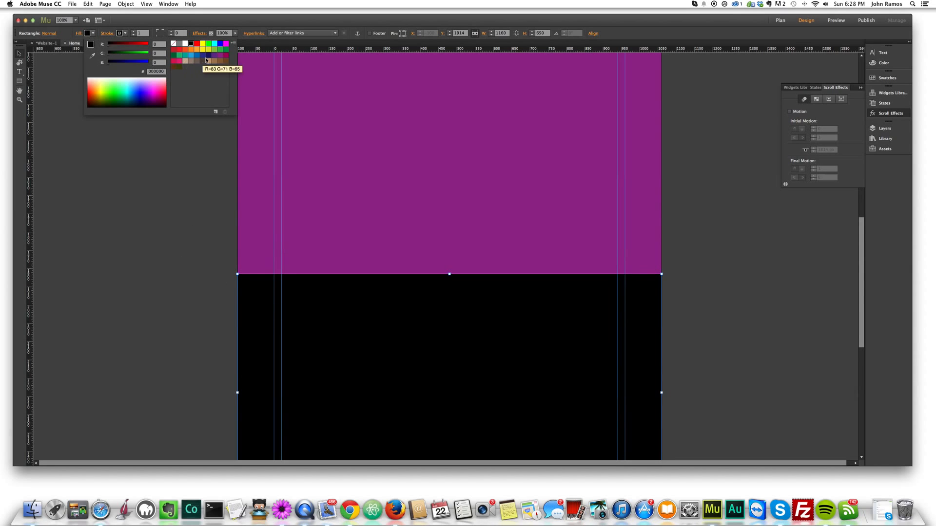
click(186, 61)
click(178, 196)
scroll(181, 236, down, 10)
click(382, 330)
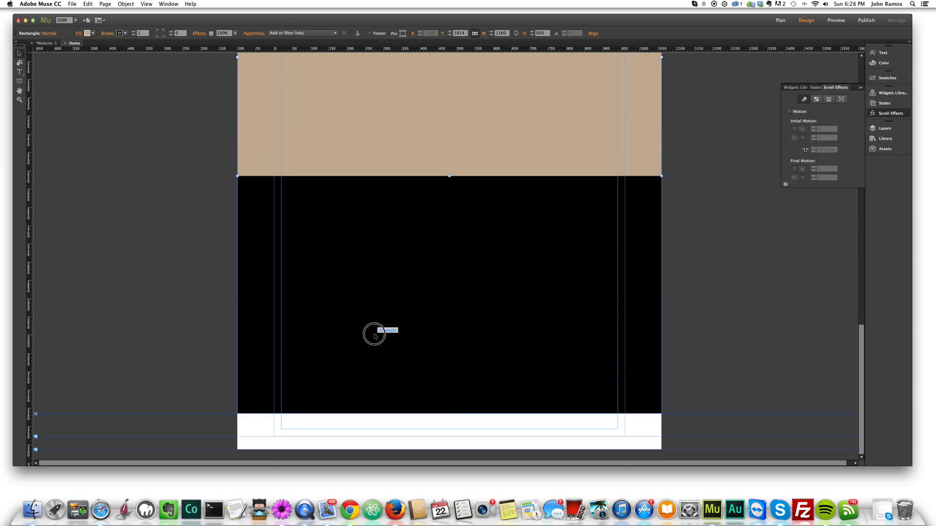
click(92, 34)
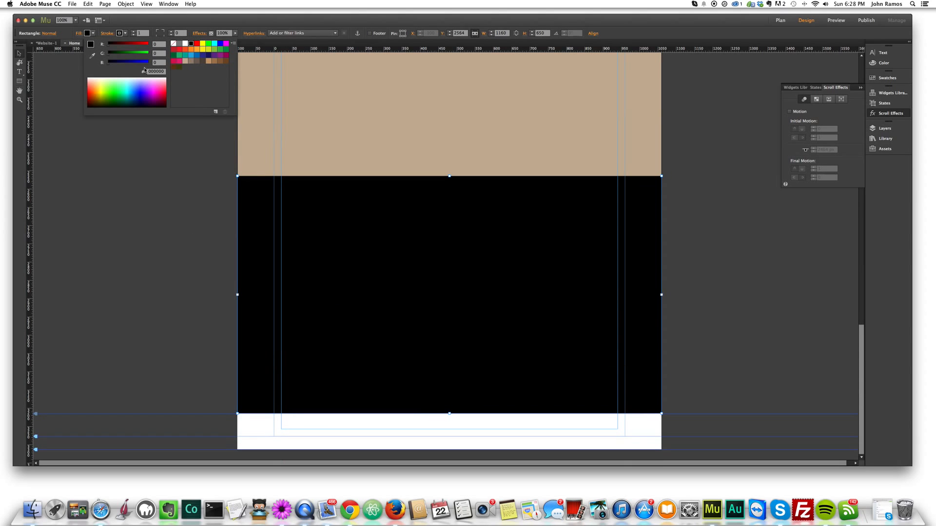
click(197, 62)
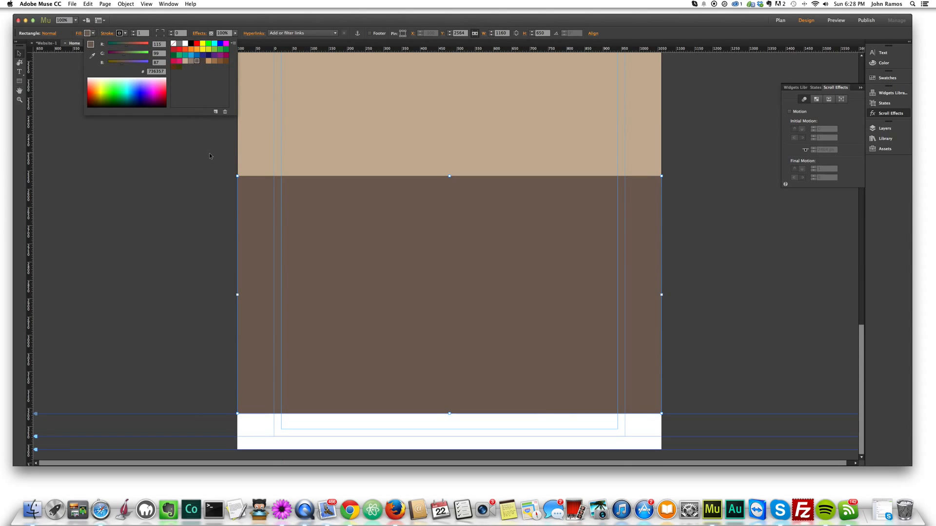
click(203, 176)
Remove the stroke from the green rectangle by setting its stroke colour to none.
scroll(203, 177, up, 10)
scroll(200, 168, up, 5)
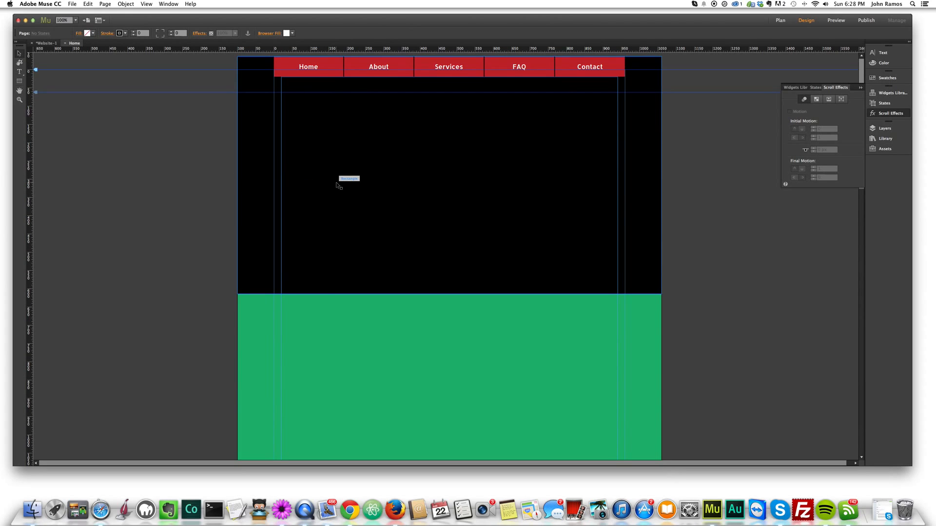
scroll(378, 325, down, 4)
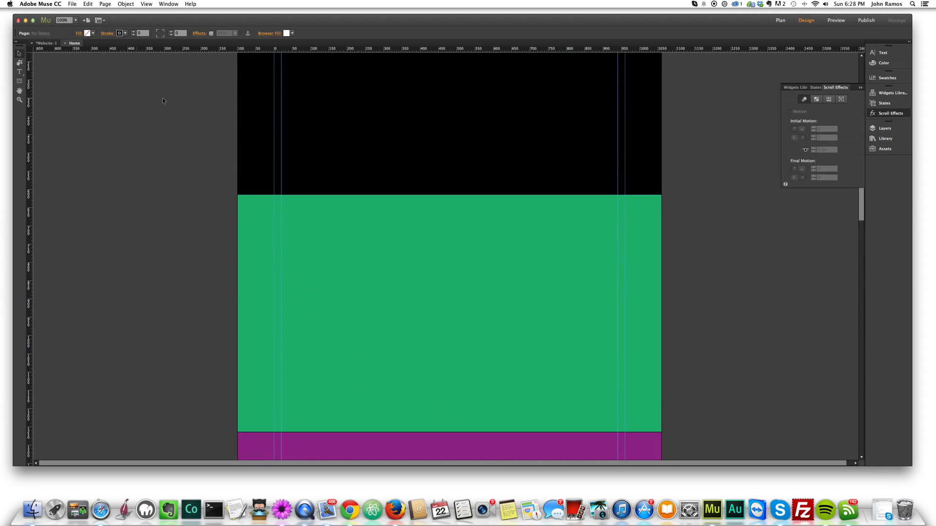
click(390, 286)
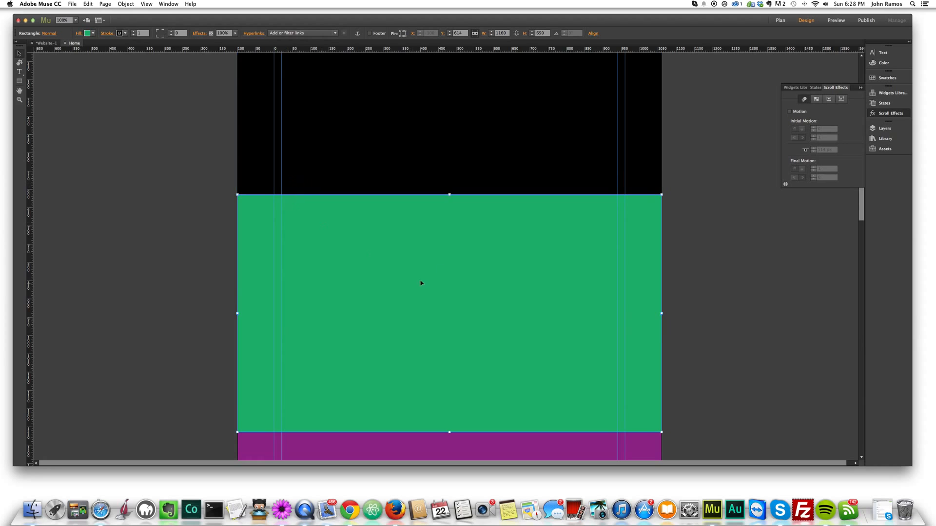
click(119, 35)
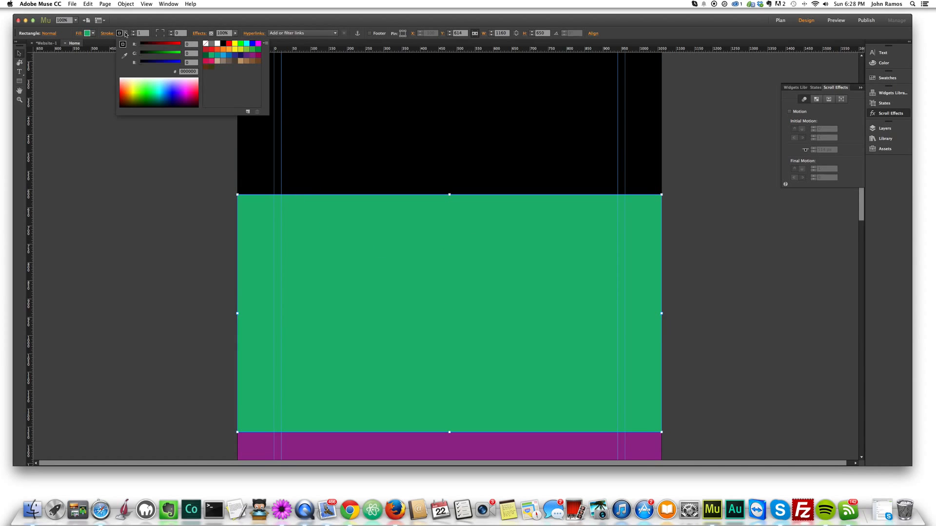
click(206, 44)
click(178, 248)
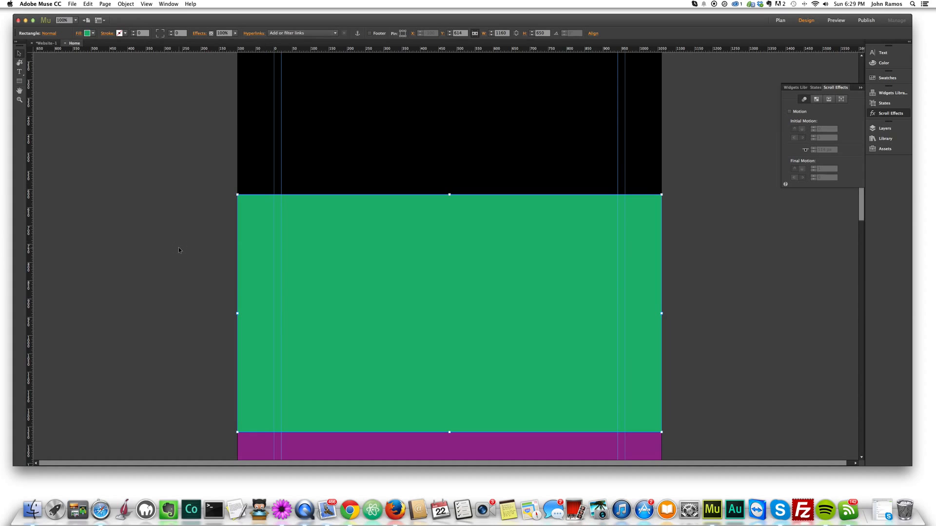
Set the purple rectangle's stroke colour to none.
scroll(219, 265, down, 5)
click(262, 282)
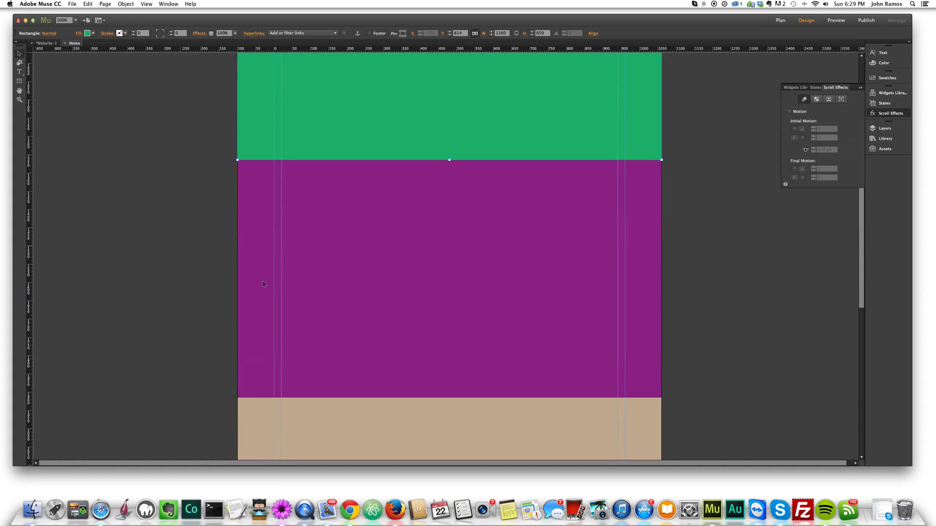
click(125, 35)
click(205, 45)
click(204, 238)
Set the tan rectangle's stroke colour to none.
scroll(243, 258, down, 4)
click(297, 276)
click(124, 33)
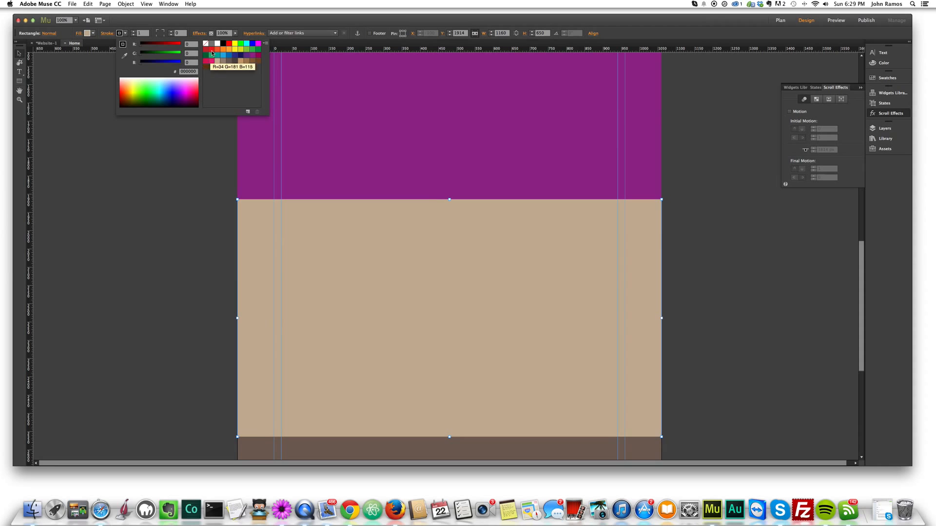
click(232, 304)
Set the brown rectangle's stroke colour to none.
scroll(232, 304, down, 4)
click(314, 355)
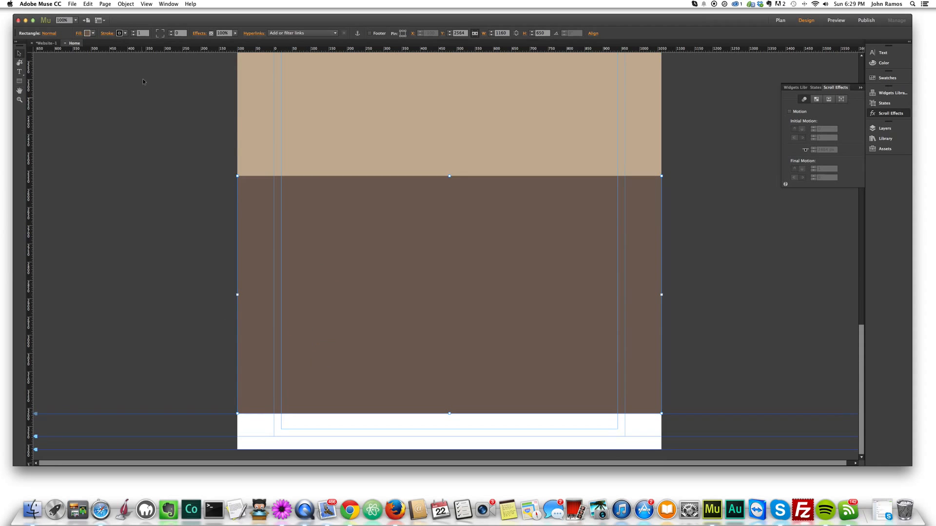
click(126, 34)
click(205, 44)
click(201, 303)
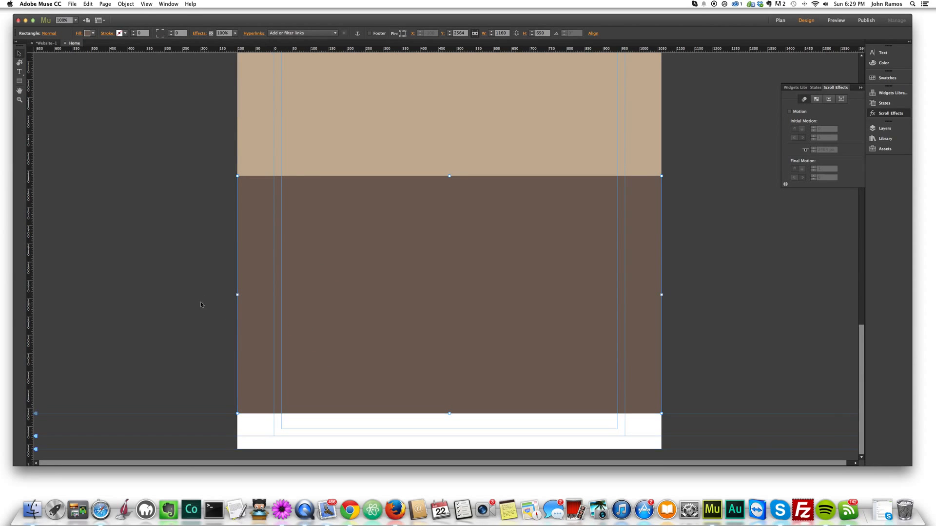
Set the stroke colour of the black rectangle behind the menu to none and deselect it.
scroll(220, 292, up, 8)
scroll(220, 293, up, 5)
click(272, 255)
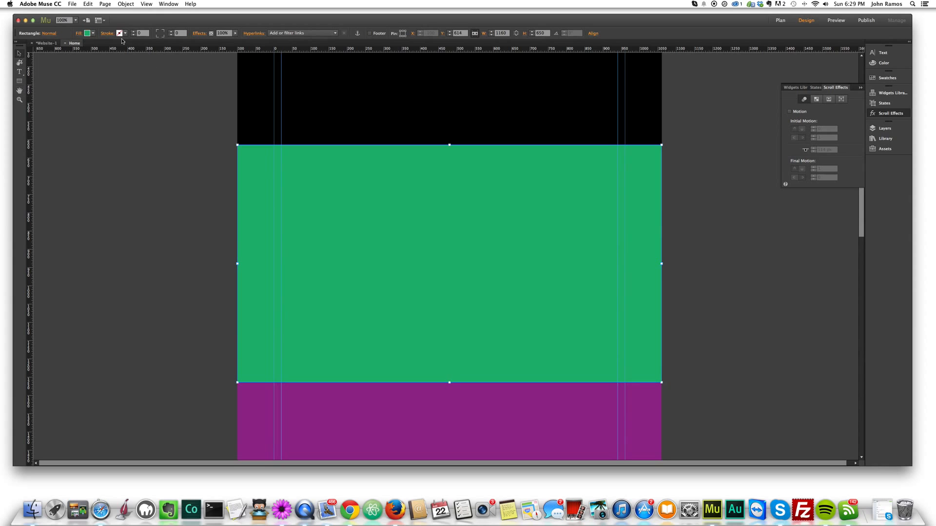
scroll(215, 112, up, 2)
click(336, 171)
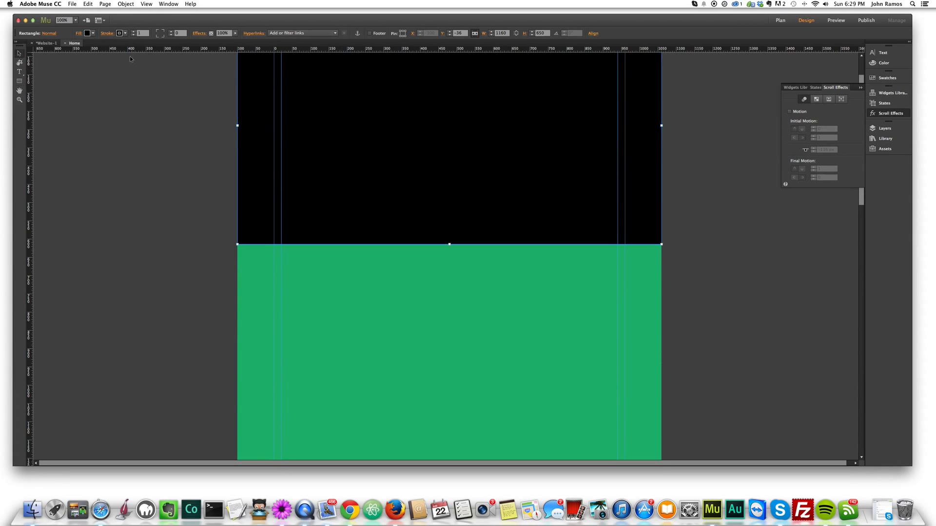
click(126, 33)
click(206, 44)
scroll(189, 308, up, 1)
click(705, 291)
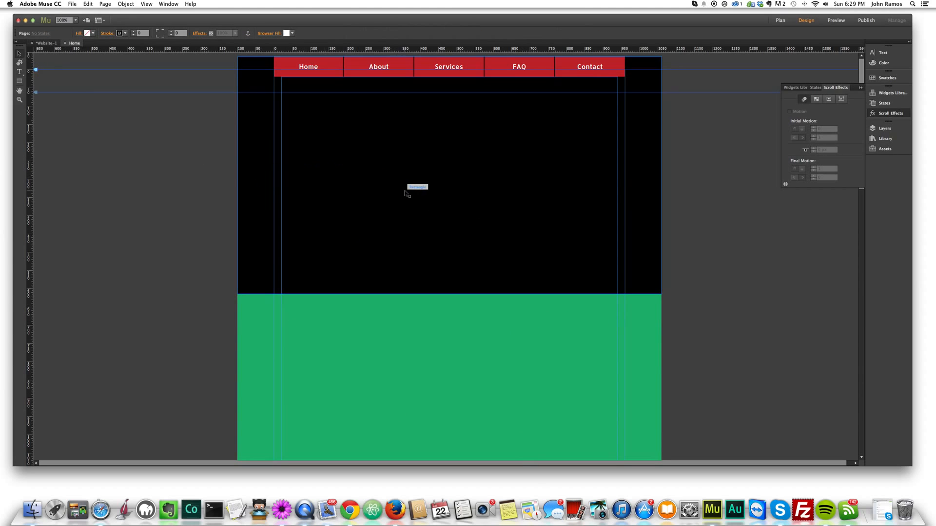
Draw a text frame about 468 px wide in the black section and enter "Section 1".
click(19, 72)
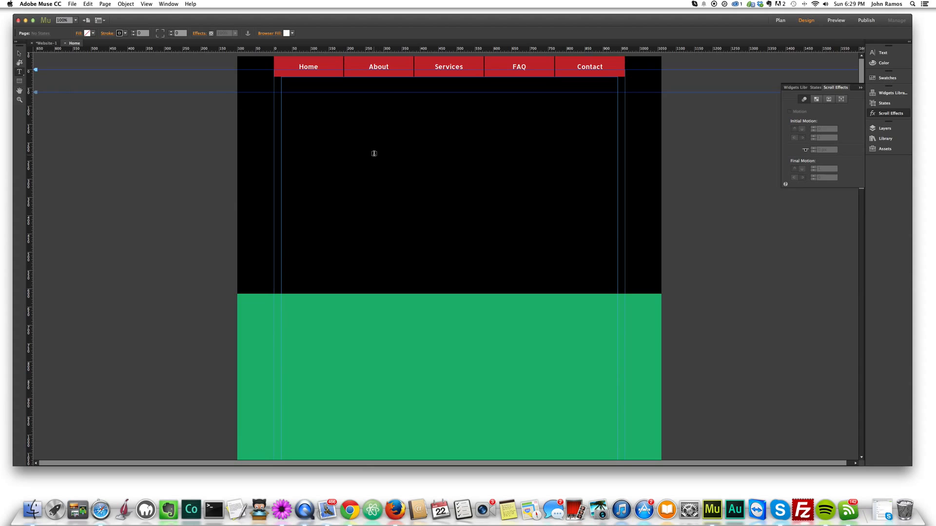
drag(368, 151, 538, 202)
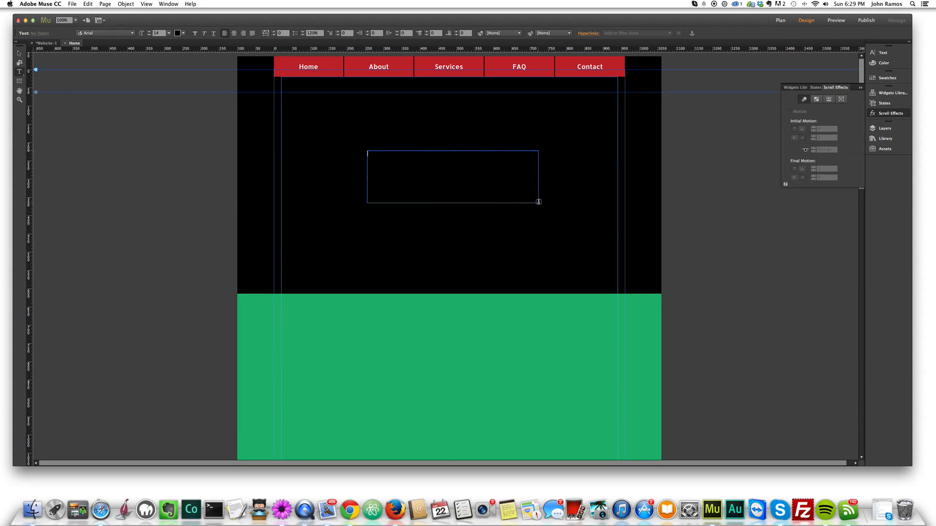
click(22, 73)
Format the "Section 1" text in white Allerta at size 60.
drag(403, 155, 356, 151)
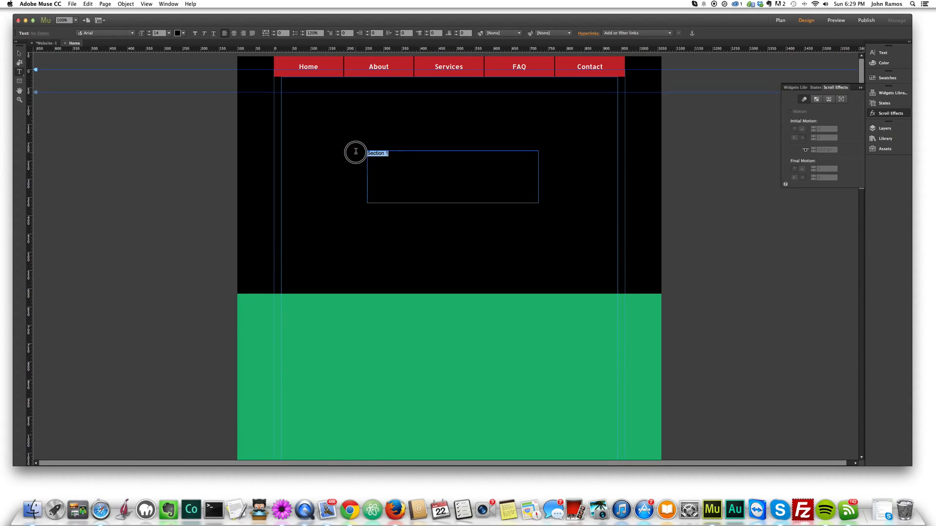
click(184, 34)
click(274, 44)
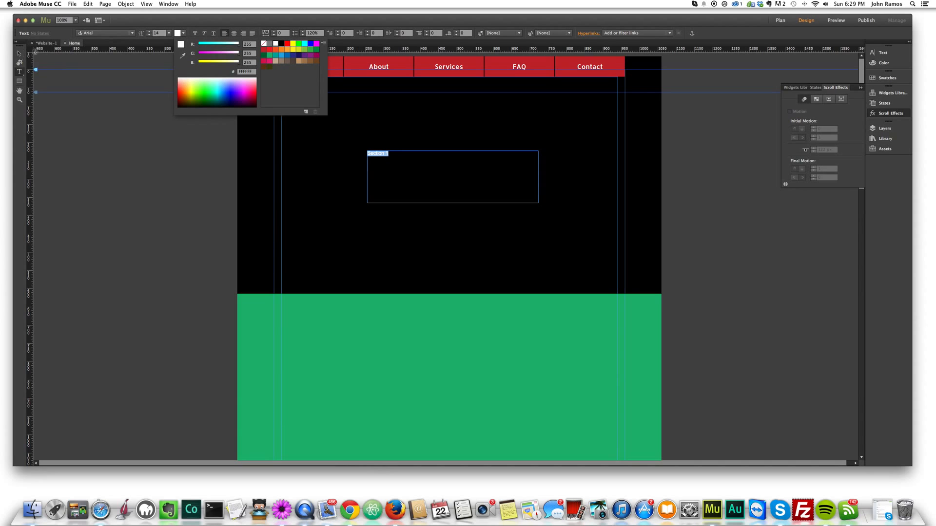
click(167, 33)
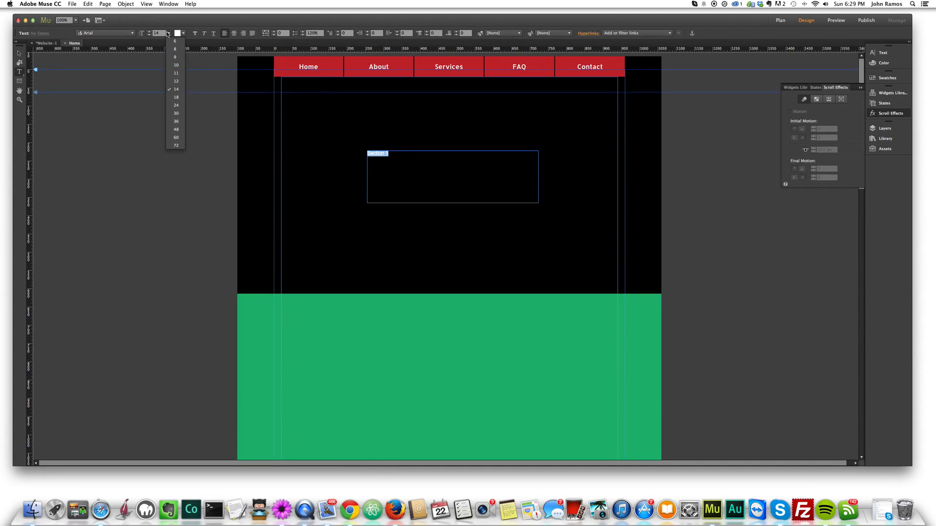
click(177, 138)
click(131, 33)
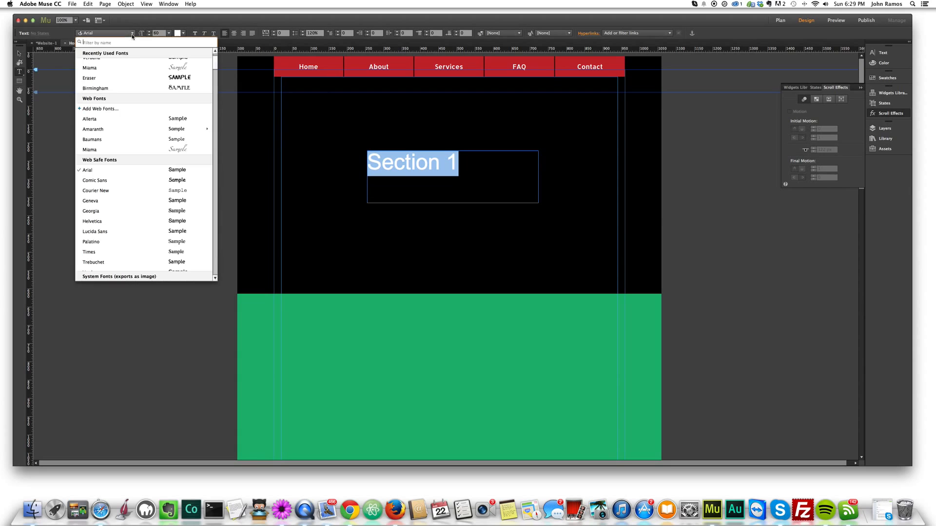
click(104, 119)
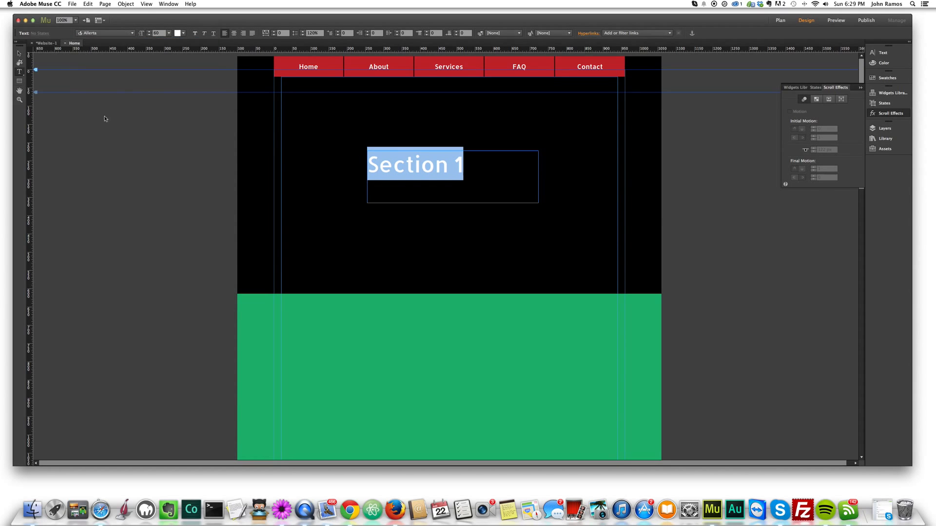
Centre-align the "Section 1" text and position its frame in the middle of the black section.
click(18, 54)
drag(464, 165, 329, 154)
click(234, 33)
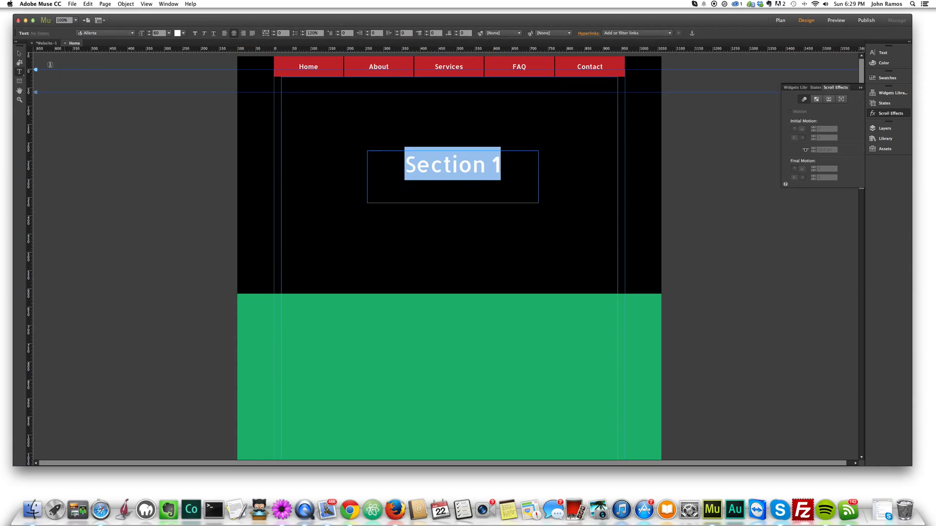
click(20, 54)
mouse_move(453, 202)
mouse_down()
mouse_move(455, 178)
mouse_move(452, 190)
mouse_up()
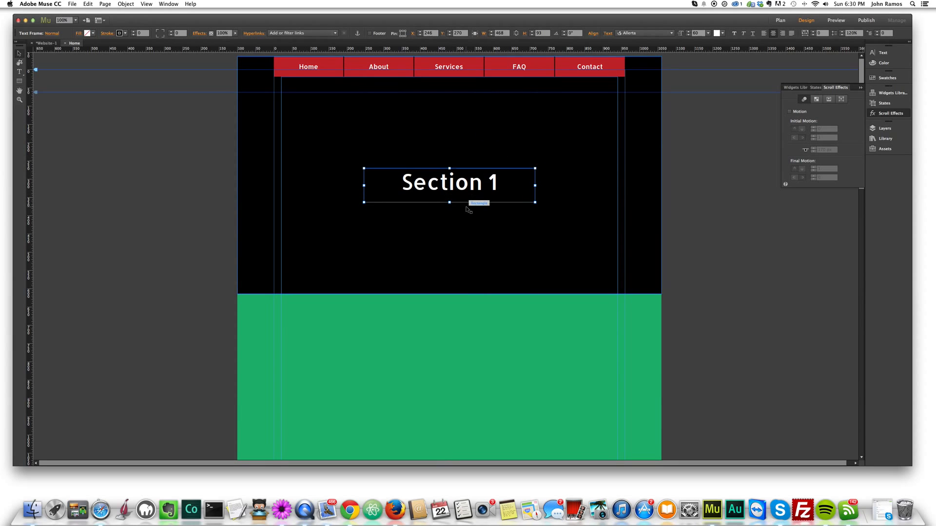
Paste a copy of the heading frame, centre it in the green section and change its text to "Section 2".
key(super+v)
drag(456, 271, 455, 357)
scroll(451, 331, down, 3)
drag(442, 249, 447, 318)
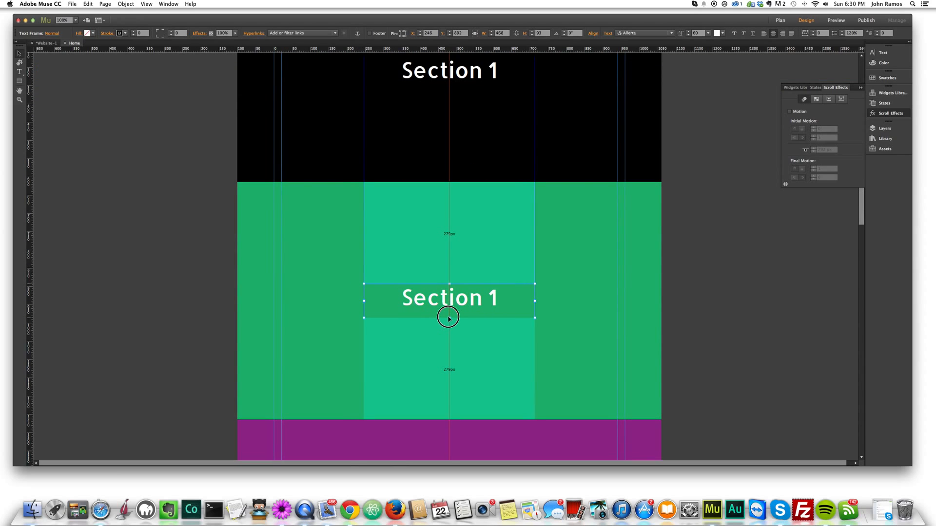
double_click(493, 297)
double_click(492, 298)
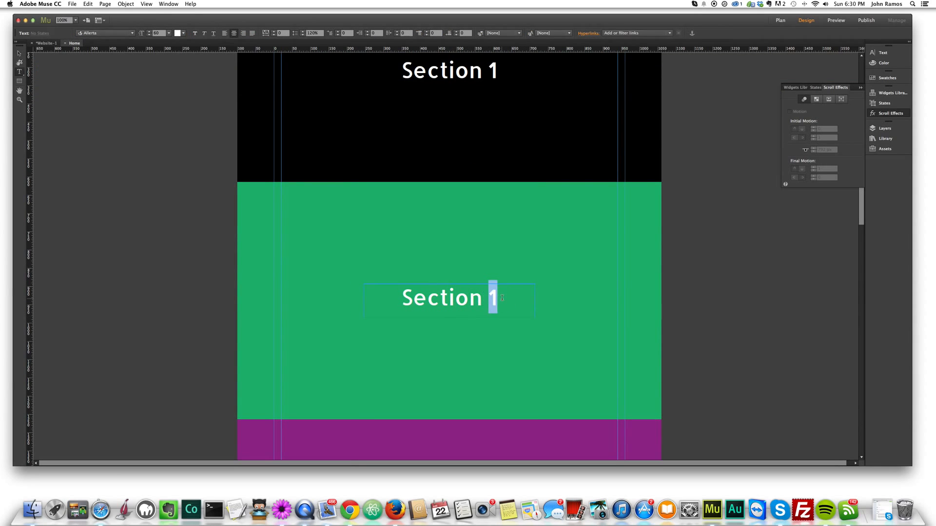
text(2)
key(Escape)
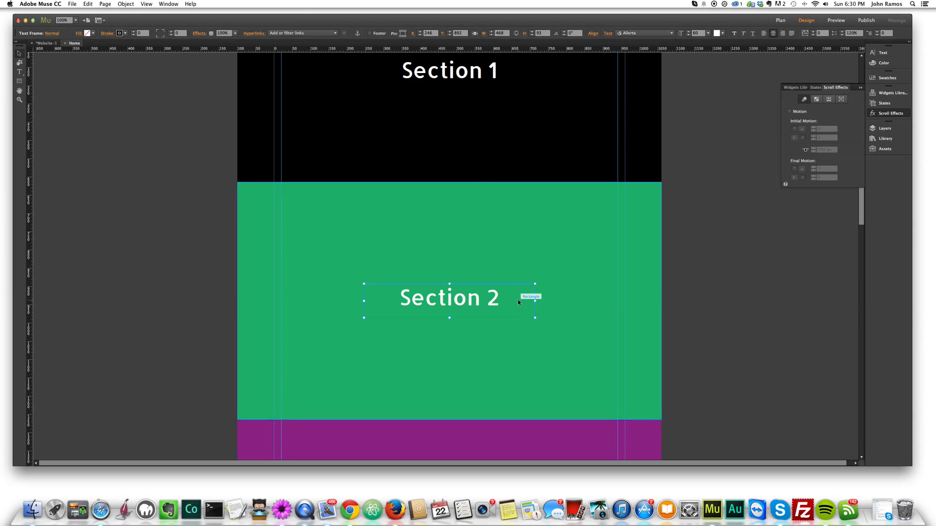
Place a copy of the heading frame in the middle of the purple section and change its text to "Section 3".
scroll(518, 299, down, 3)
drag(456, 173, 457, 383)
scroll(463, 341, down, 3)
drag(457, 224, 455, 248)
double_click(516, 239)
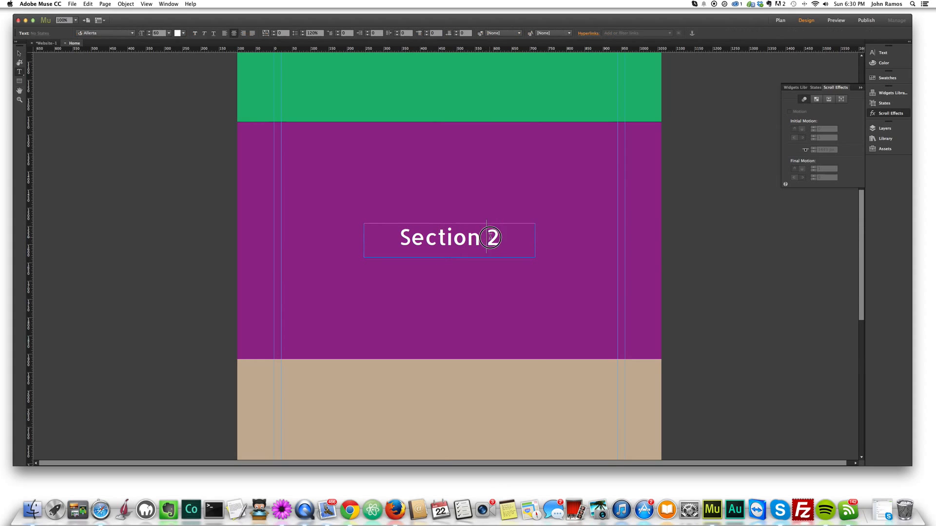
text(3)
click(19, 53)
Copy the "Section 3" heading into the middle of the tan section and change its text to "Section 4".
key(super+c)
scroll(454, 264, down, 5)
key(super+v)
drag(464, 246, 468, 277)
double_click(494, 274)
double_click(494, 276)
text(4)
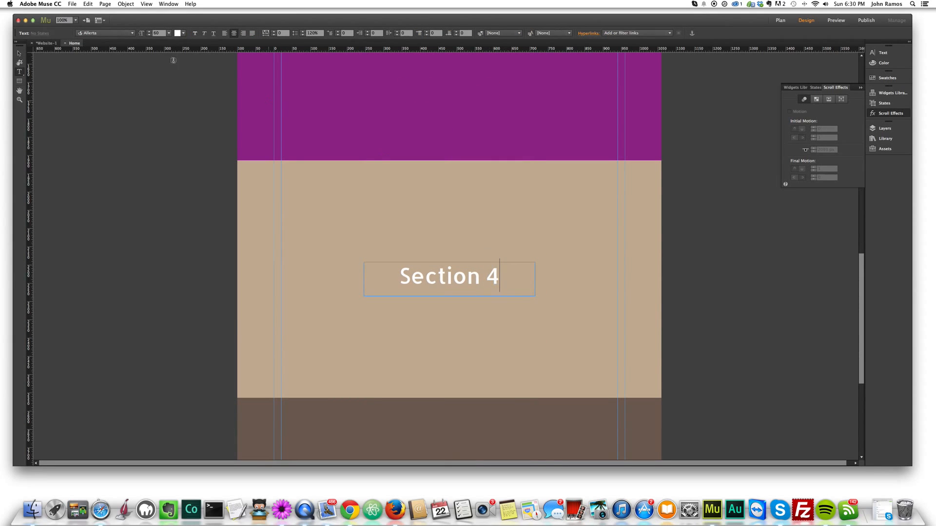
click(19, 53)
Position a copy of the heading in the middle of the brown section, change its text to "Section 5" and deselect it.
drag(421, 271, 511, 329)
double_click(480, 327)
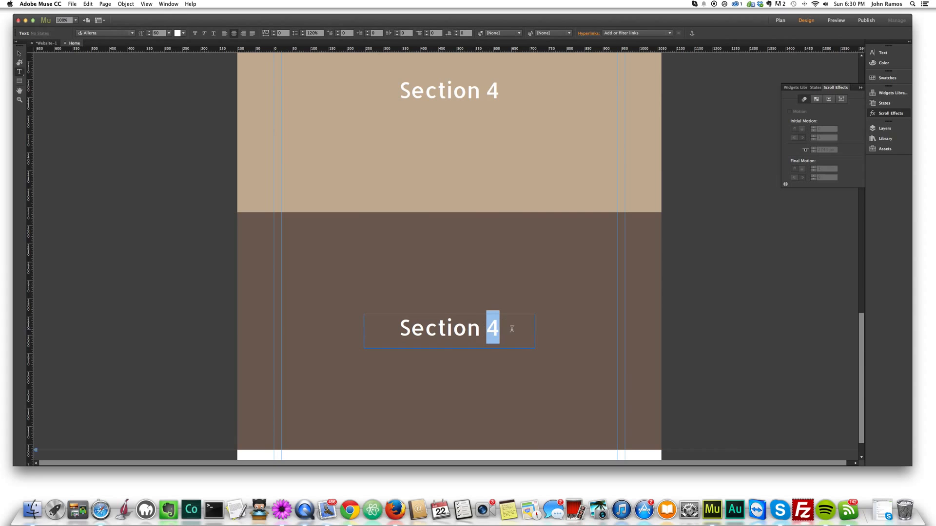
text(5)
click(19, 57)
click(182, 160)
Place an anchor named "Section1" at the top of the page and align it with the page's horizontal centre.
scroll(182, 163, up, 10)
scroll(182, 168, up, 5)
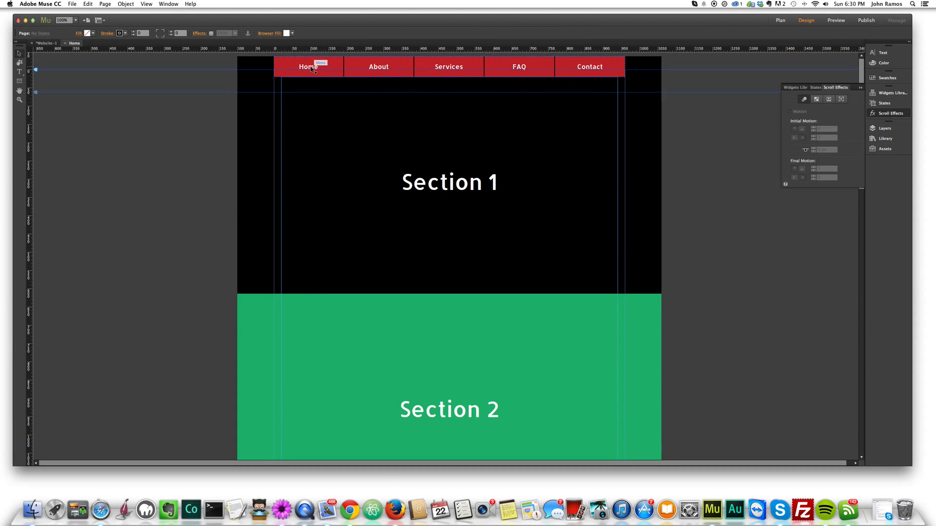
click(248, 34)
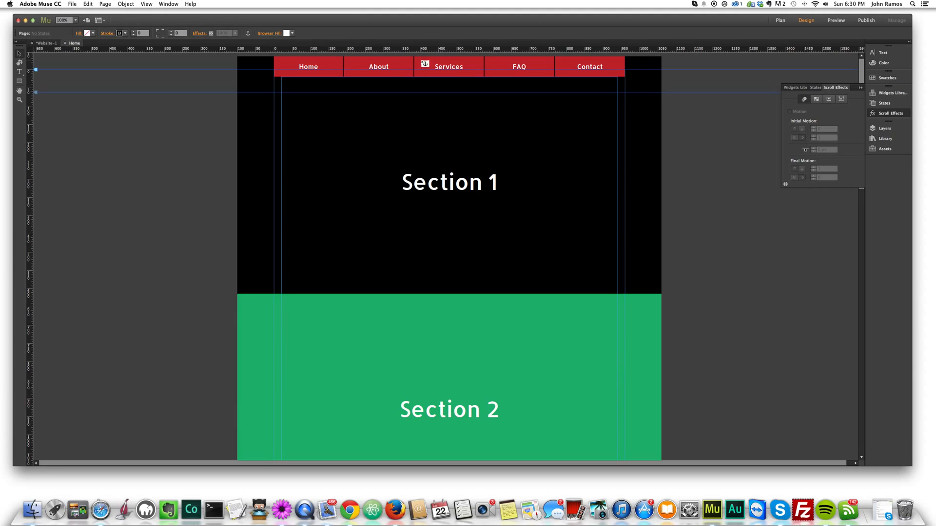
click(442, 57)
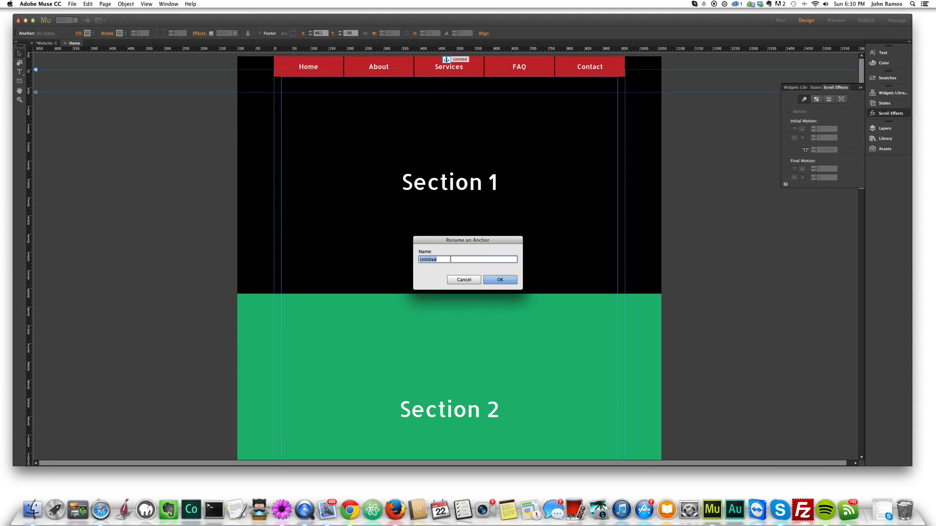
text(Section1)
key(Return)
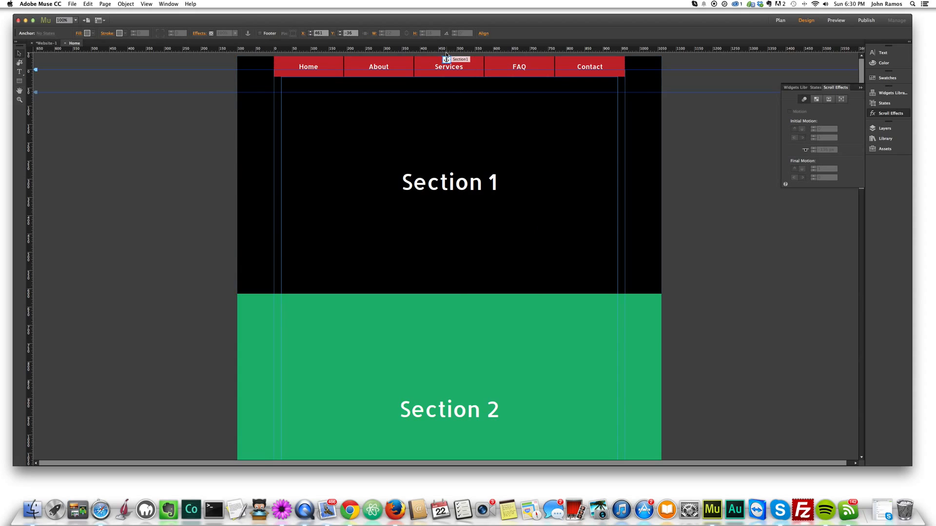
drag(445, 58, 450, 59)
Place an anchor named "Section2" and move it to the top edge of the green section at its centre.
click(448, 282)
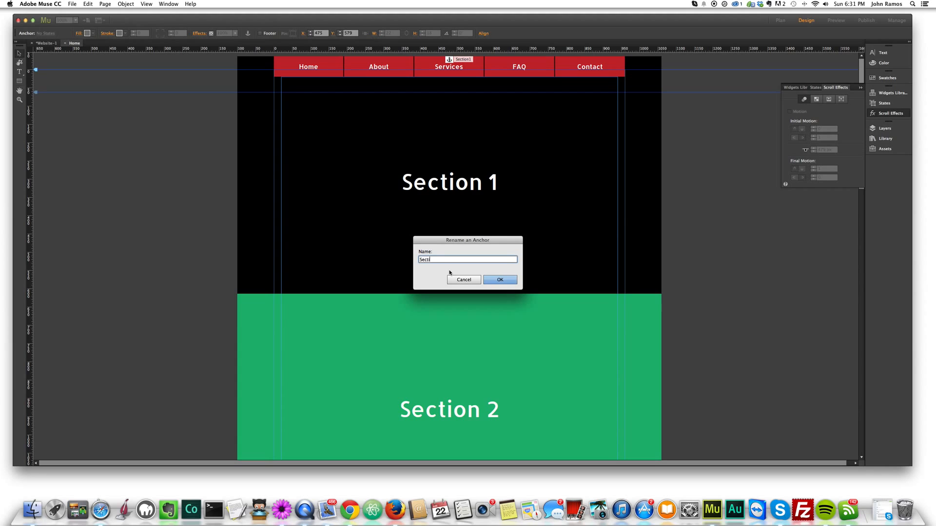
key(Return)
drag(450, 281, 450, 296)
Place an anchor named "Section3" and move it to the top edge of the purple section at its centre.
scroll(452, 323, down, 10)
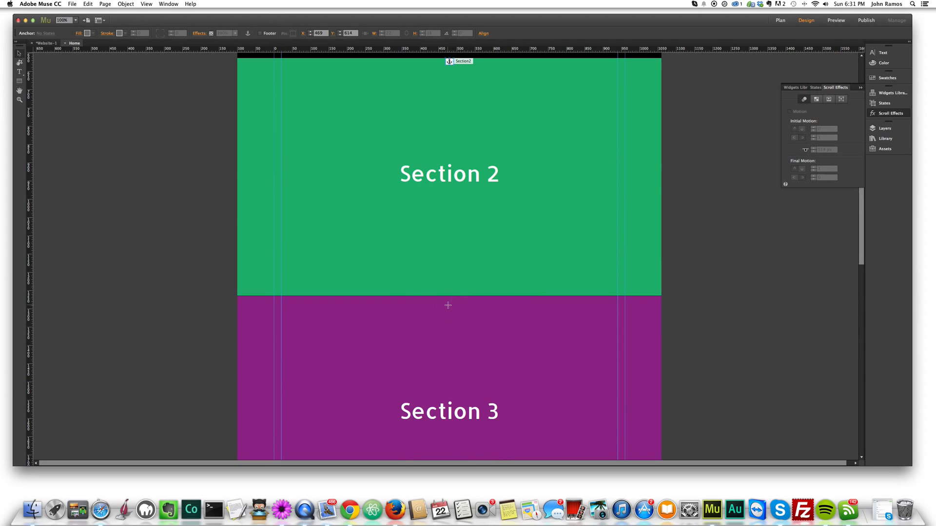
click(448, 305)
text(Section)
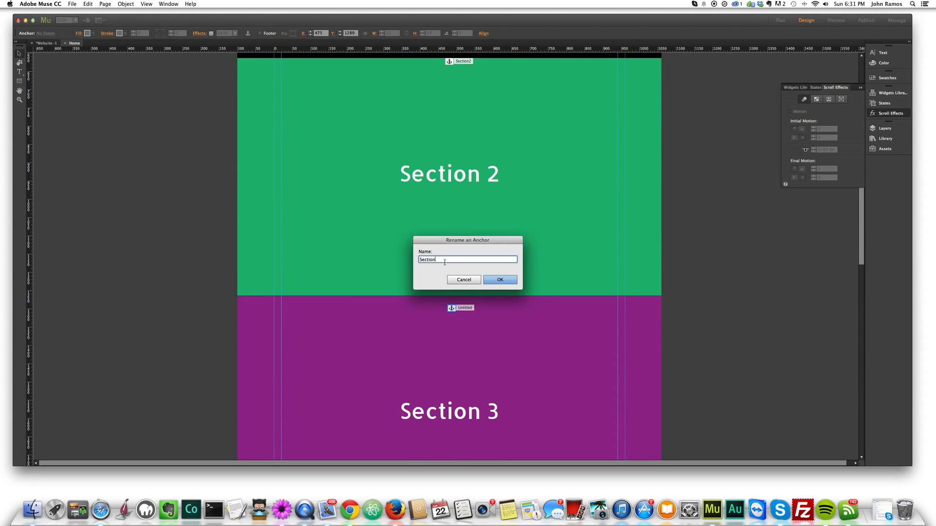
text(3)
key(Return)
drag(451, 308, 449, 298)
Delete the misplaced untitled anchor and place one named "Section4" at the centre of the tan section's top edge.
scroll(458, 320, down, 11)
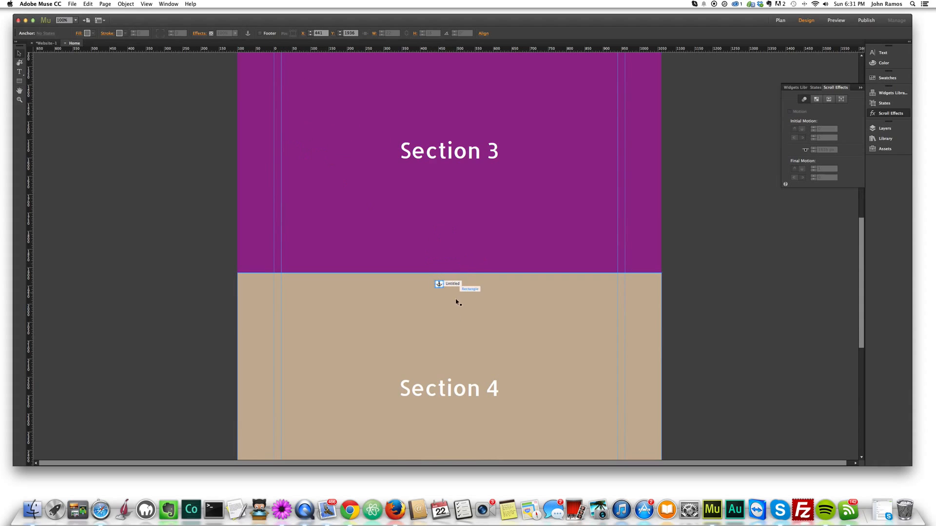
key(Delete)
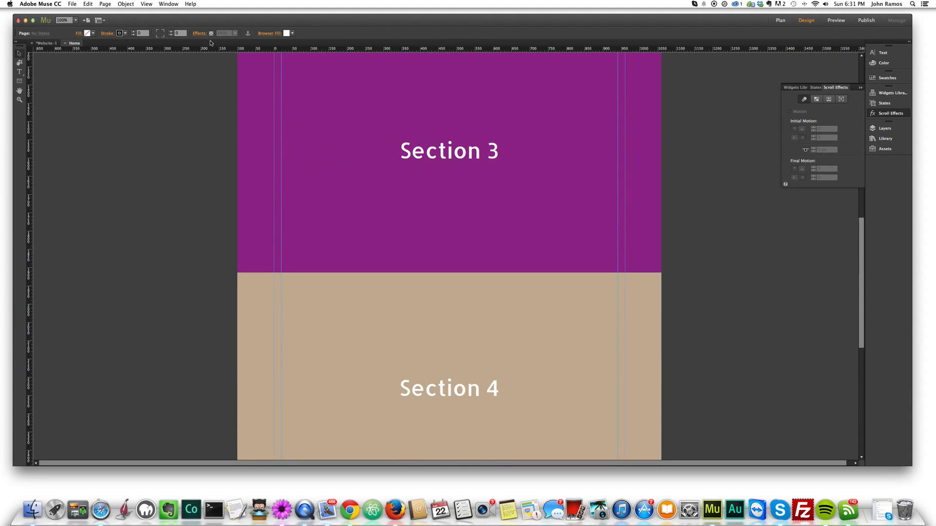
click(436, 274)
text(S)
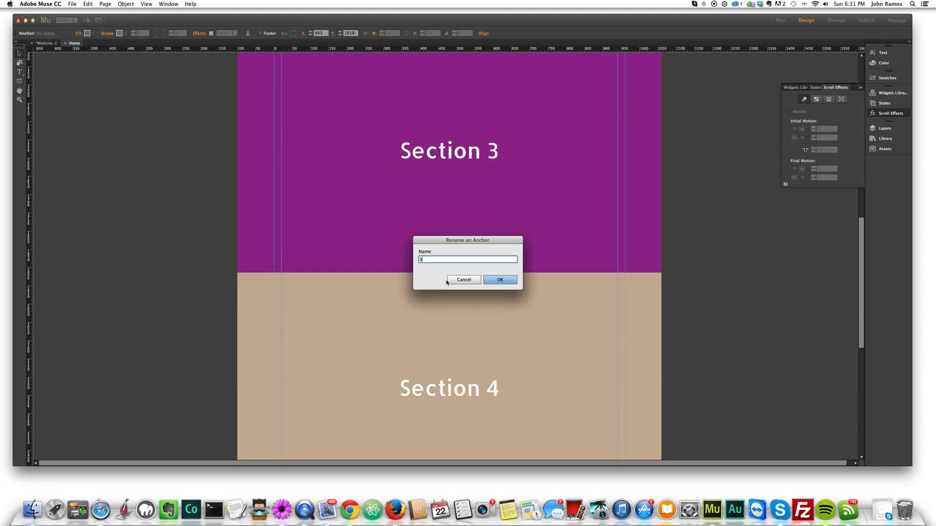
text(ection4)
key(Return)
drag(437, 276, 449, 276)
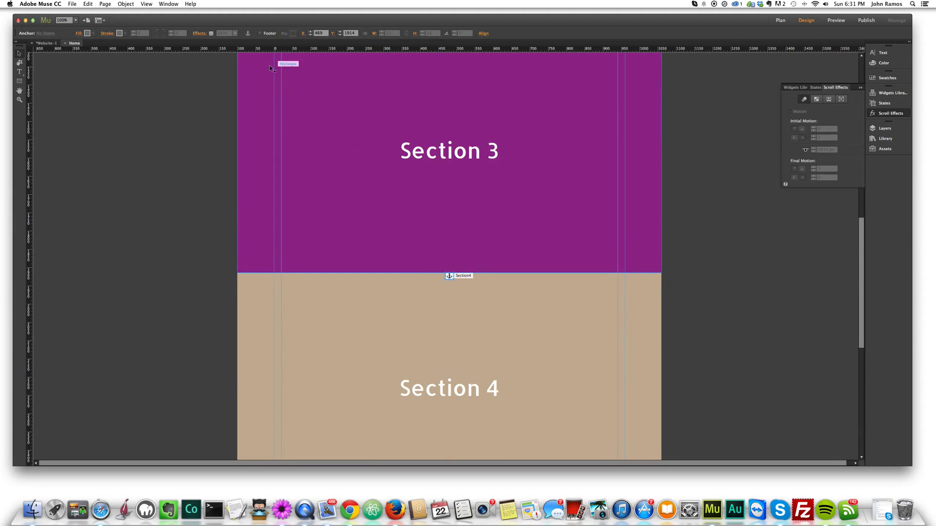
Place an anchor named "Section5" at the top edge of the brown section and align it with the page centre.
scroll(438, 385, down, 5)
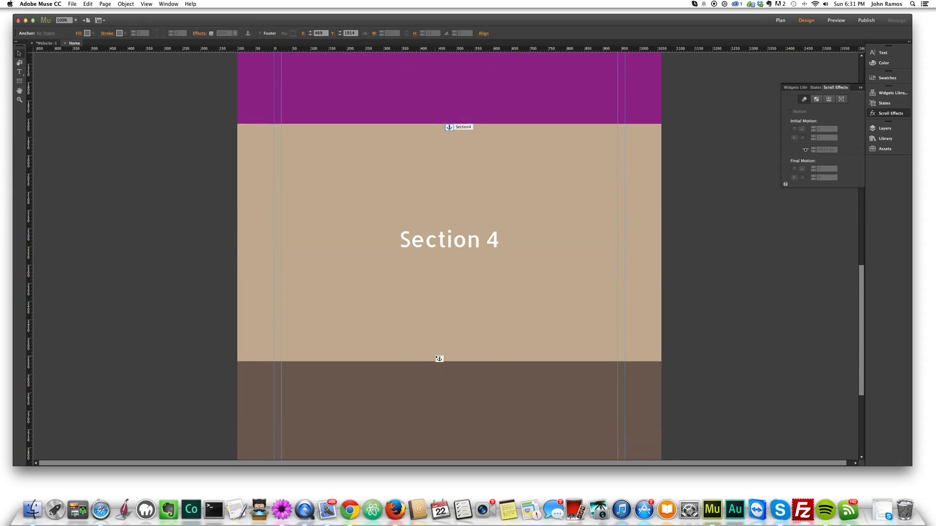
click(453, 365)
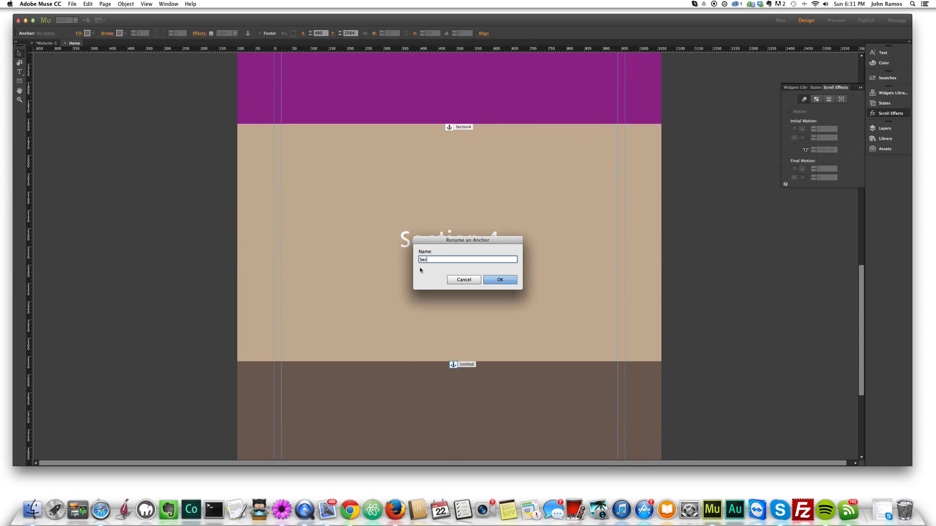
key(Return)
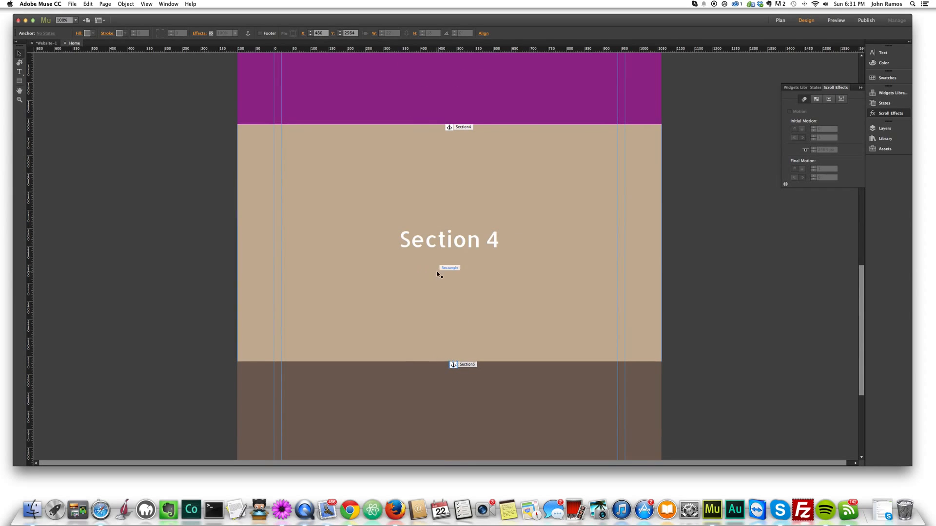
drag(451, 367, 448, 367)
Preview the page in Safari, test the Home menu link and return to the previewed page.
scroll(454, 292, up, 15)
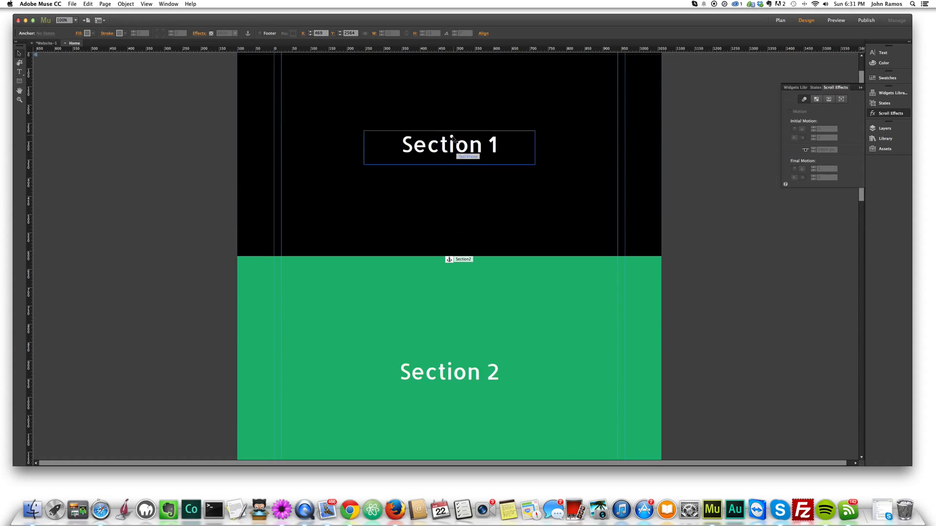
scroll(456, 160, up, 2)
scroll(444, 273, down, 2)
scroll(433, 375, down, 10)
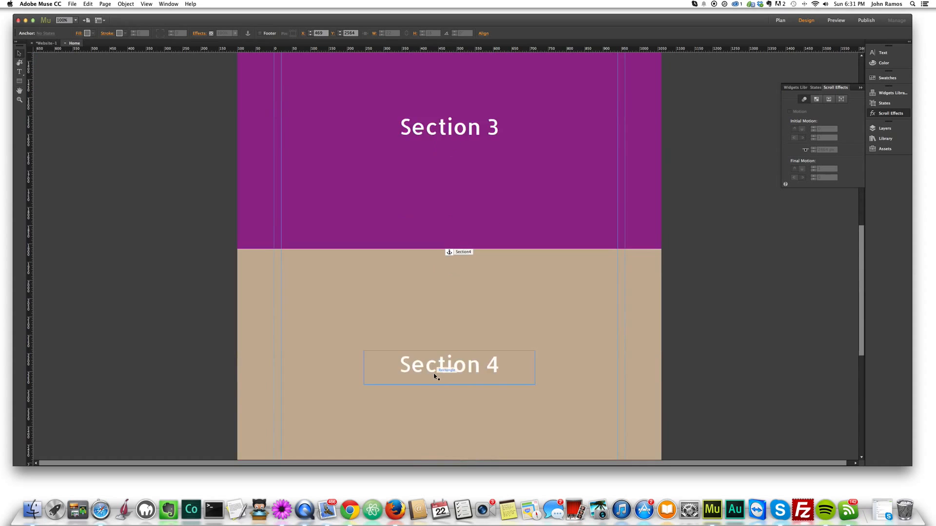
scroll(434, 373, up, 10)
scroll(436, 375, up, 2)
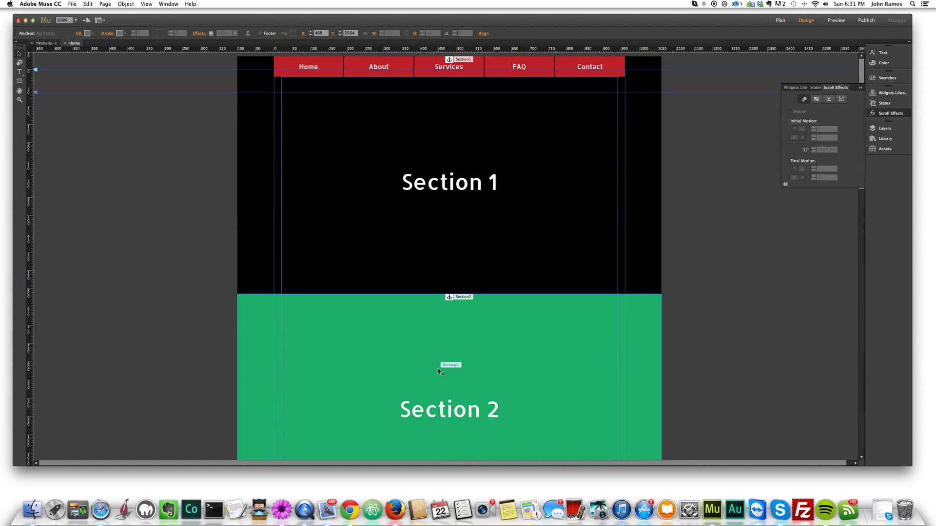
key(super+shift+e)
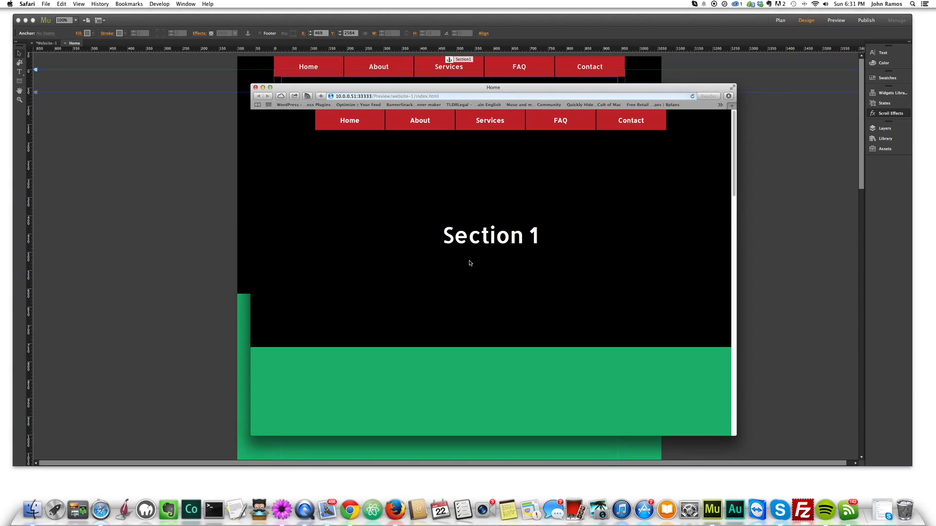
scroll(469, 259, down, 2)
scroll(470, 258, up, 2)
click(340, 122)
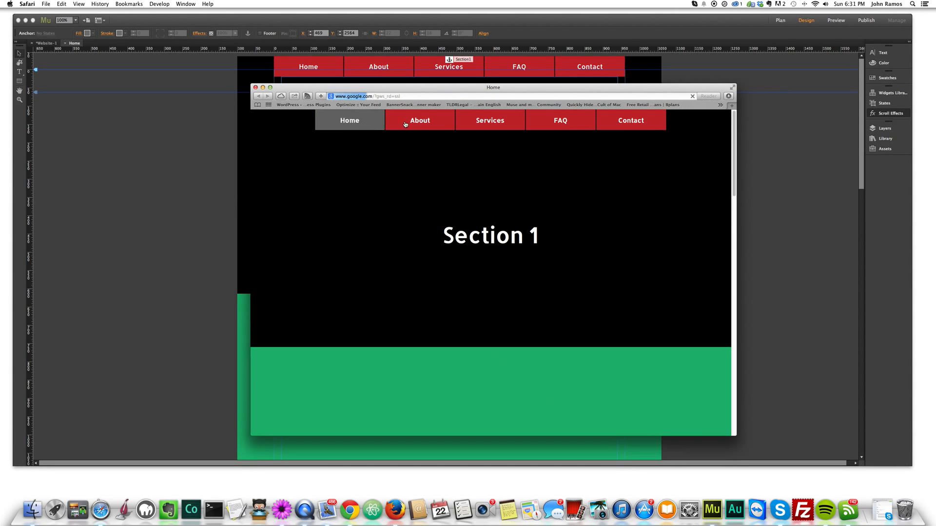
key(super+[)
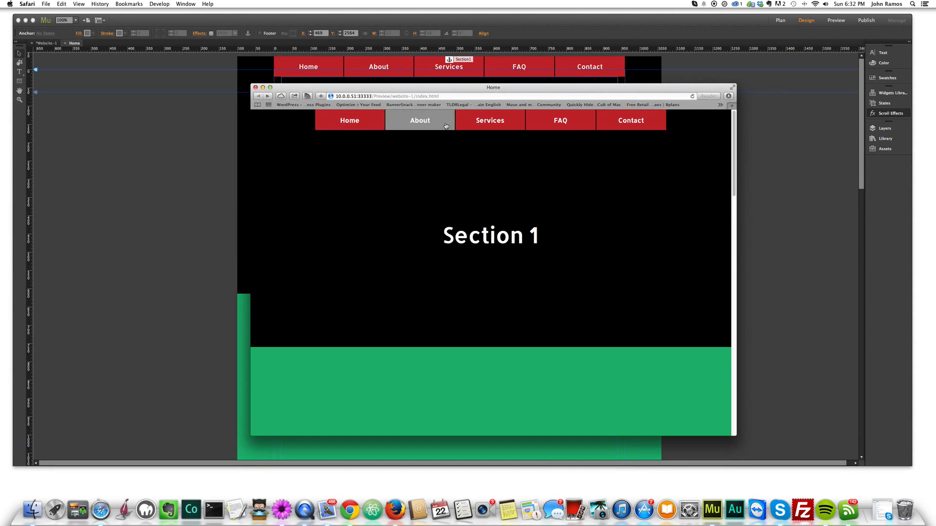
Test the About menu link in the preview, scroll through all the sections and close the preview.
click(430, 127)
scroll(471, 257, up, 5)
scroll(472, 256, down, 10)
scroll(474, 248, up, 3)
scroll(474, 248, up, 5)
scroll(473, 247, down, 6)
drag(733, 232, 668, 126)
click(256, 88)
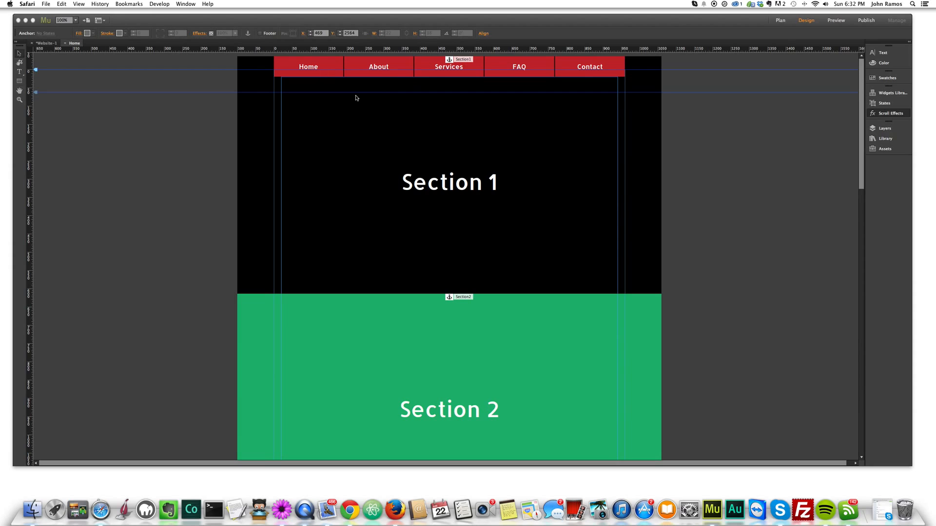
Link the Home menu item to the Section1 anchor and the About item to the Section2 anchor.
click(335, 74)
click(339, 73)
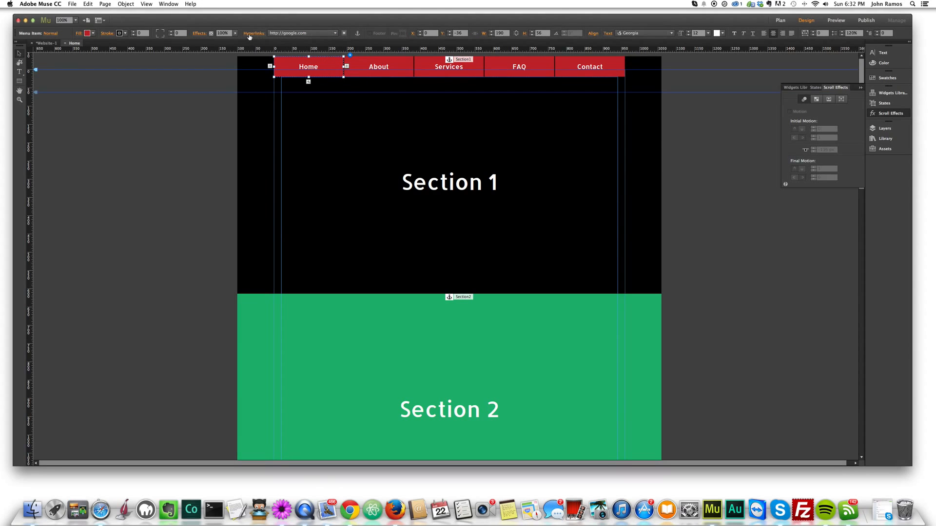
click(334, 34)
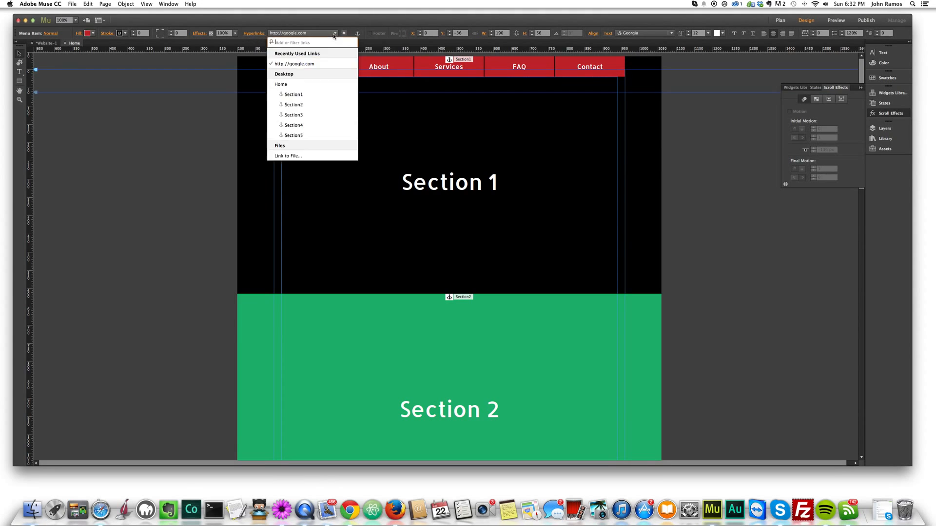
click(291, 95)
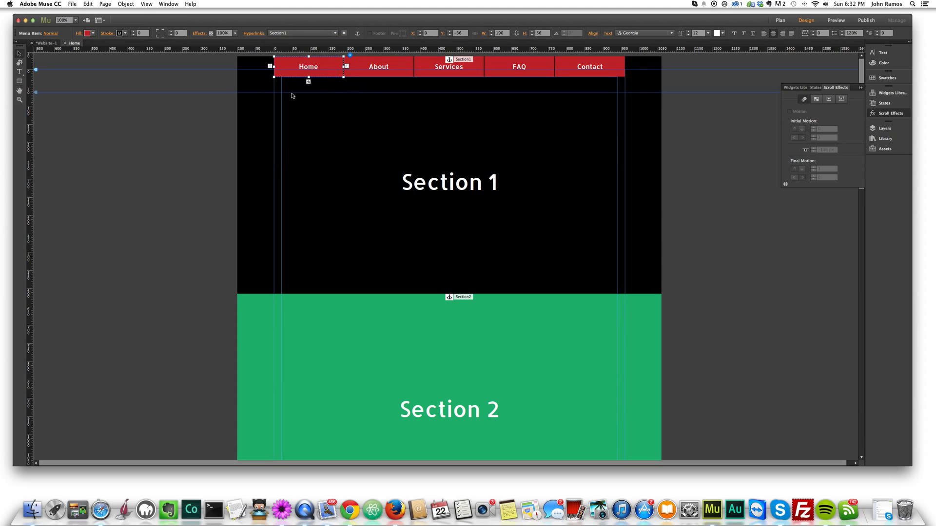
click(375, 74)
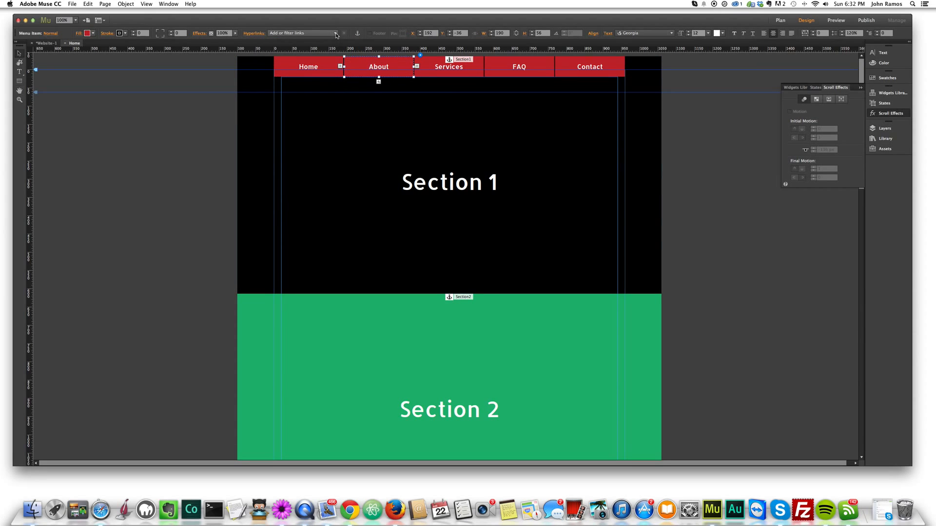
click(335, 33)
click(294, 105)
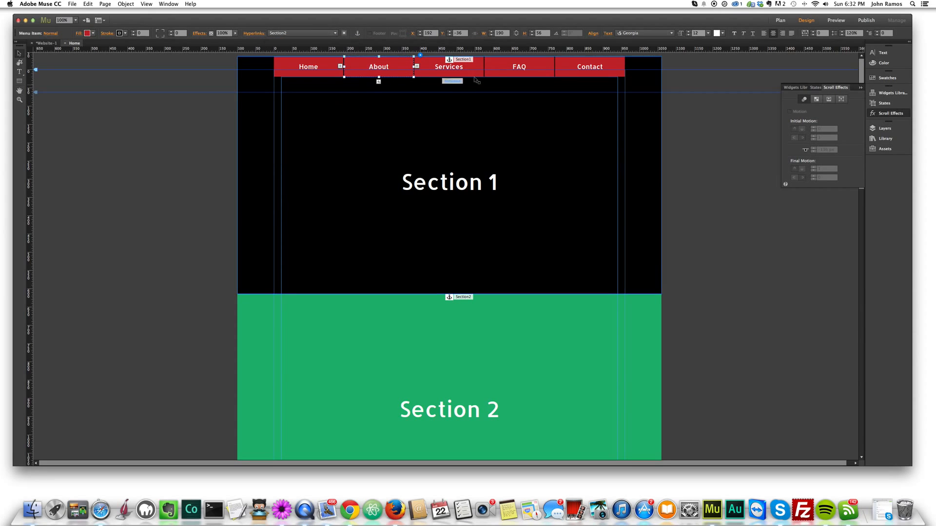
Link the Services menu item to the Section3 anchor and the FAQ item to the Section4 anchor.
click(449, 67)
click(328, 34)
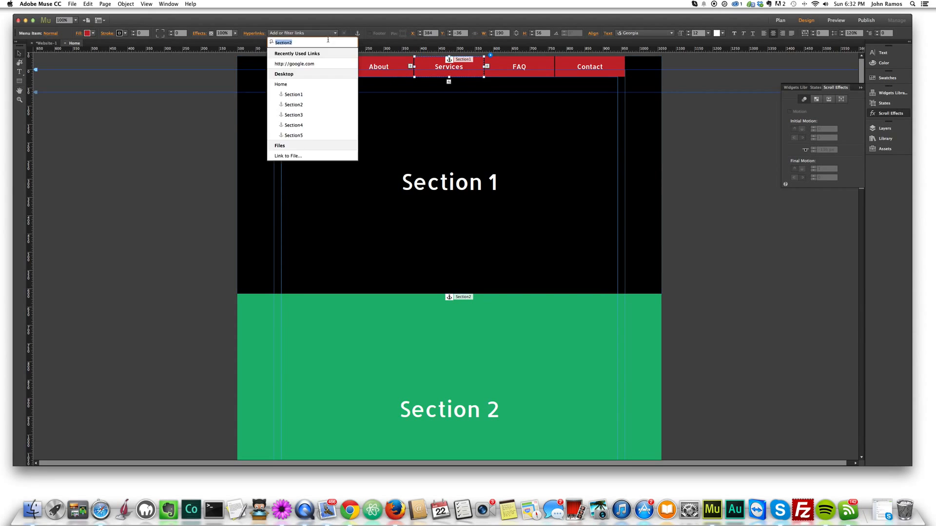
click(294, 115)
click(519, 67)
click(336, 33)
click(324, 126)
Link the Contact menu item to the Section5 anchor and deselect the menu.
click(578, 78)
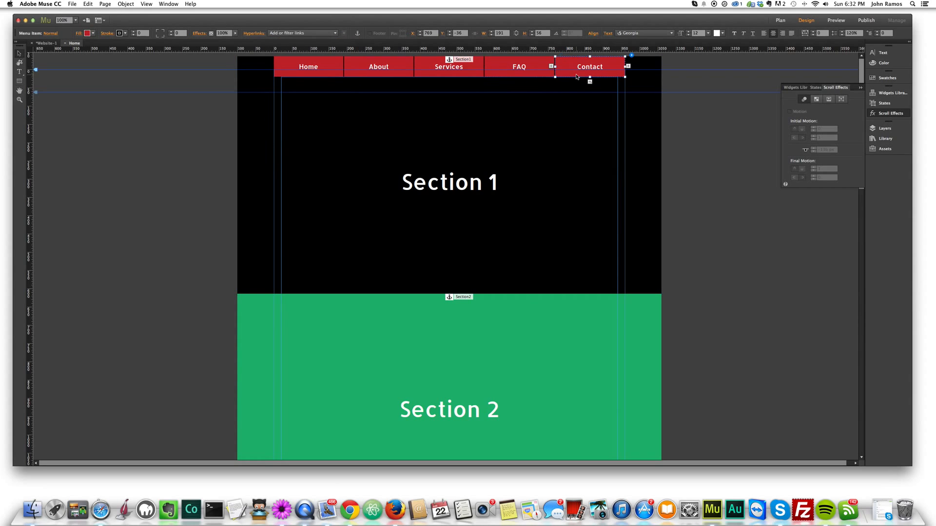
click(309, 34)
click(303, 134)
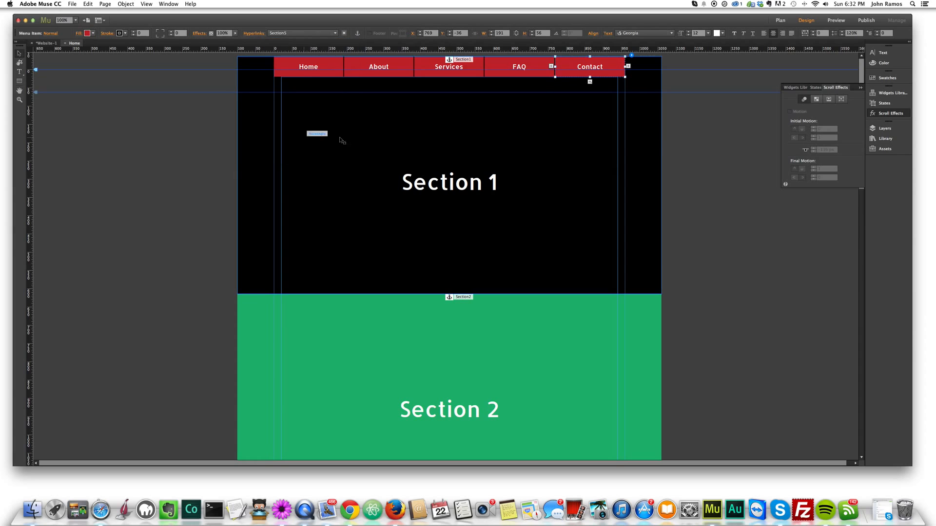
click(690, 141)
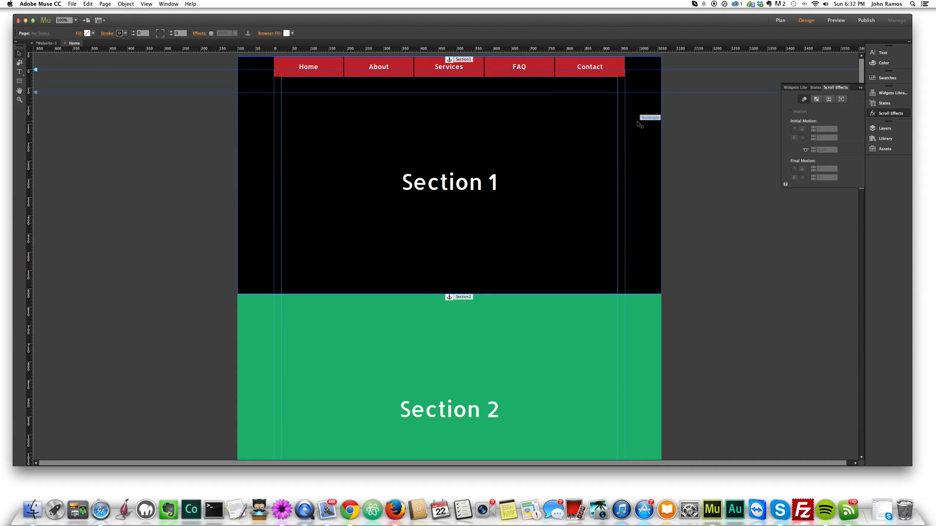
Preview the page in Safari and test the About, Services, FAQ and Contact links, going back up to the menu each time.
scroll(706, 146, down, 10)
scroll(703, 145, down, 8)
scroll(704, 143, up, 18)
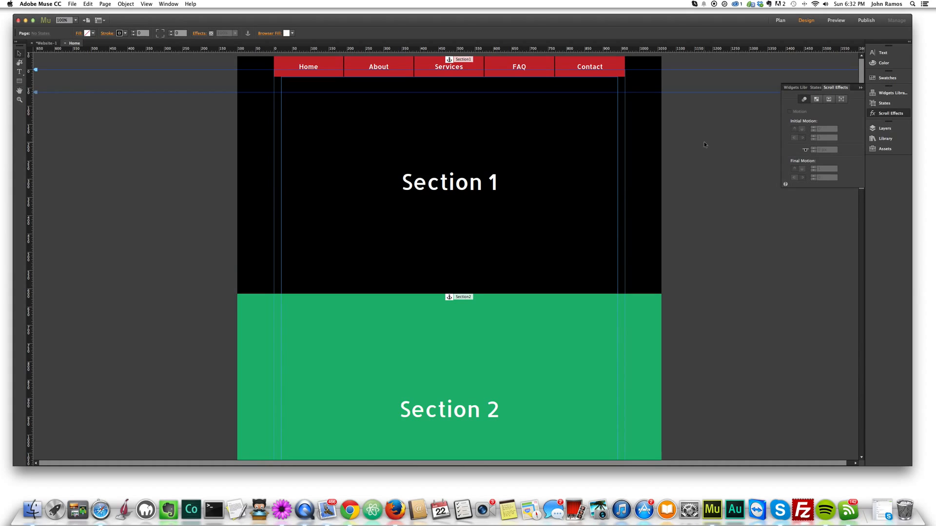
key(super+shift+e)
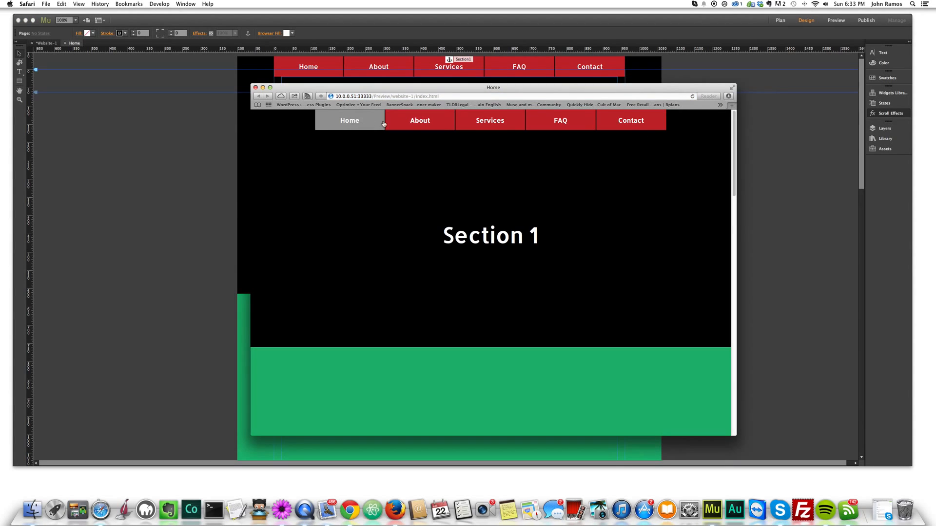
click(417, 120)
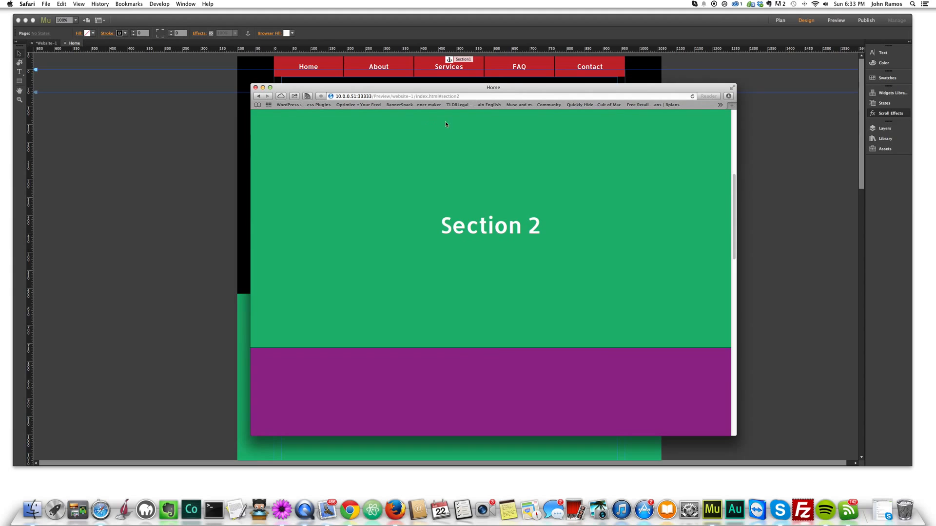
scroll(440, 124, up, 10)
click(478, 122)
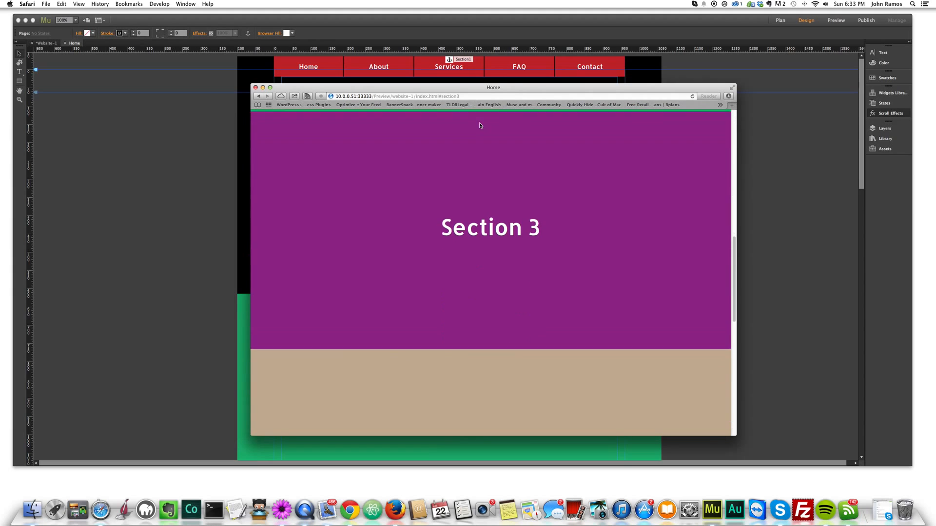
scroll(497, 126, up, 10)
click(560, 131)
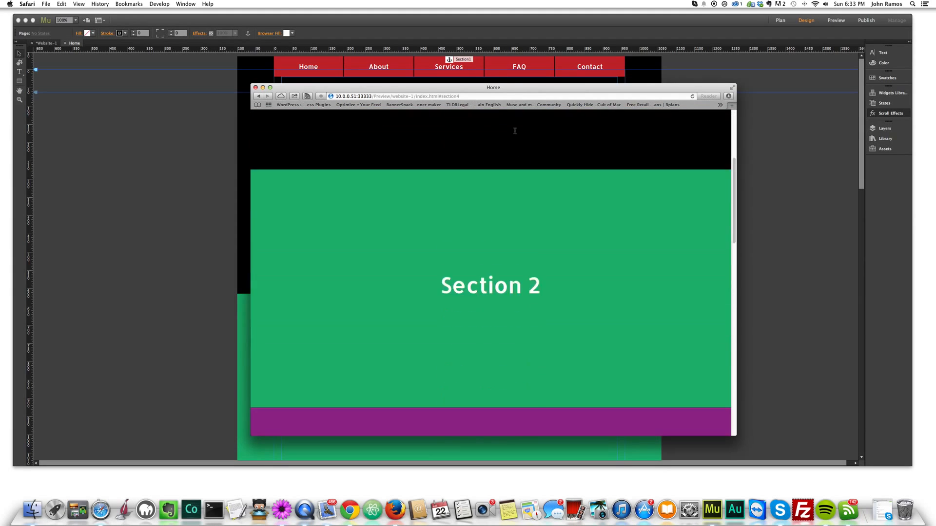
scroll(586, 133, up, 10)
click(617, 125)
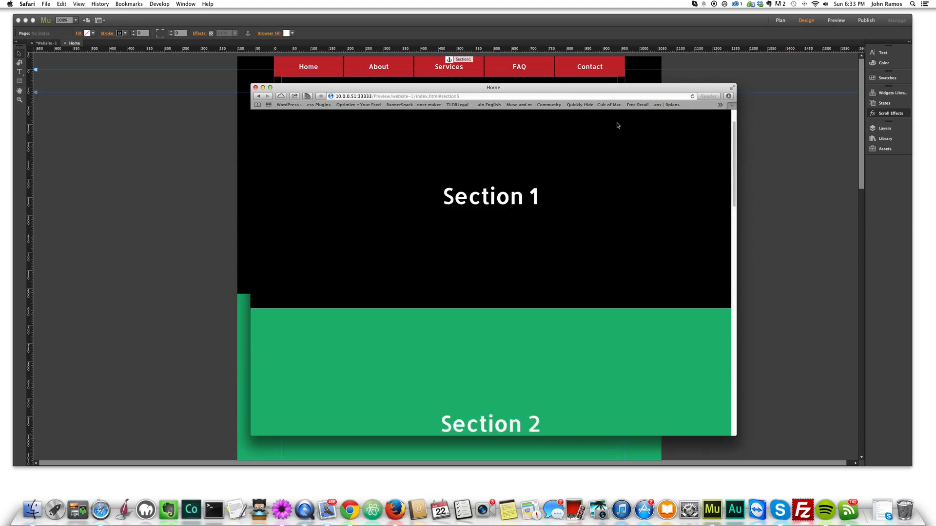
Examine how the menu behaves while the previewed page is scrolled, and return to Adobe Muse.
scroll(552, 182, up, 5)
scroll(552, 181, up, 10)
scroll(496, 145, down, 2)
scroll(495, 146, up, 2)
scroll(497, 145, down, 2)
scroll(497, 146, up, 2)
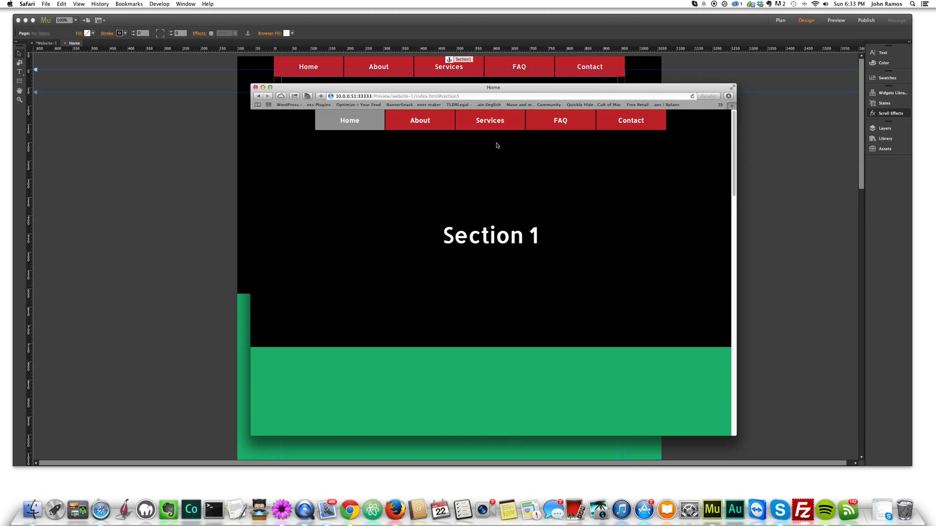
scroll(511, 149, down, 2)
scroll(529, 202, up, 2)
click(196, 167)
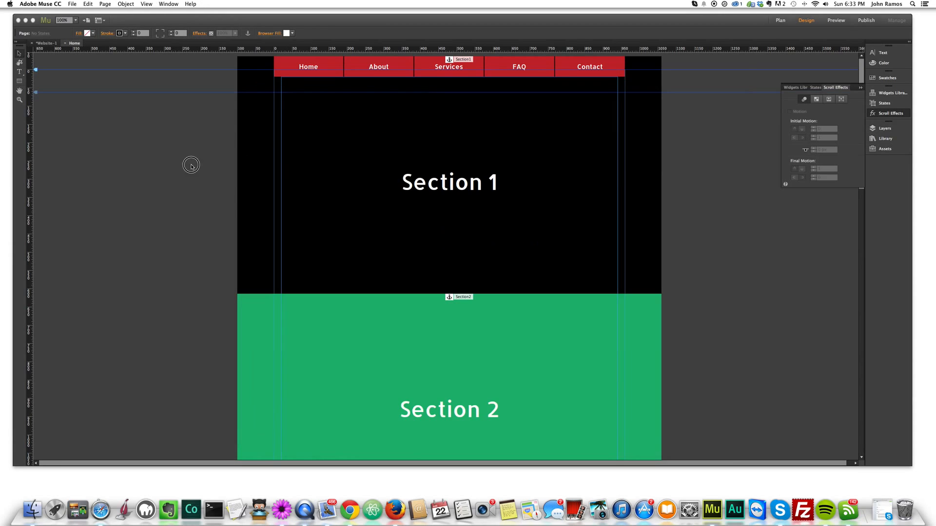
Bring the whole menu to the front of the other page elements and deselect it.
click(335, 64)
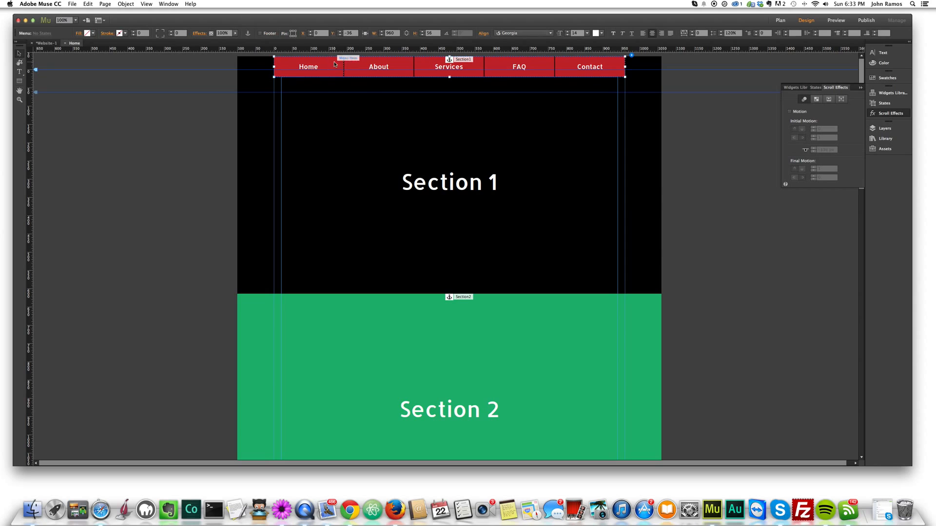
right_click(334, 64)
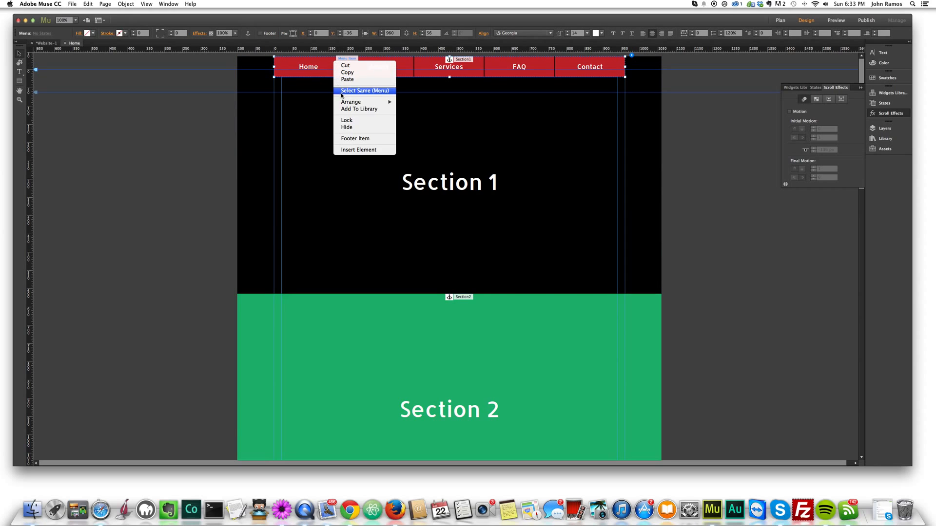
mouse_move(342, 103)
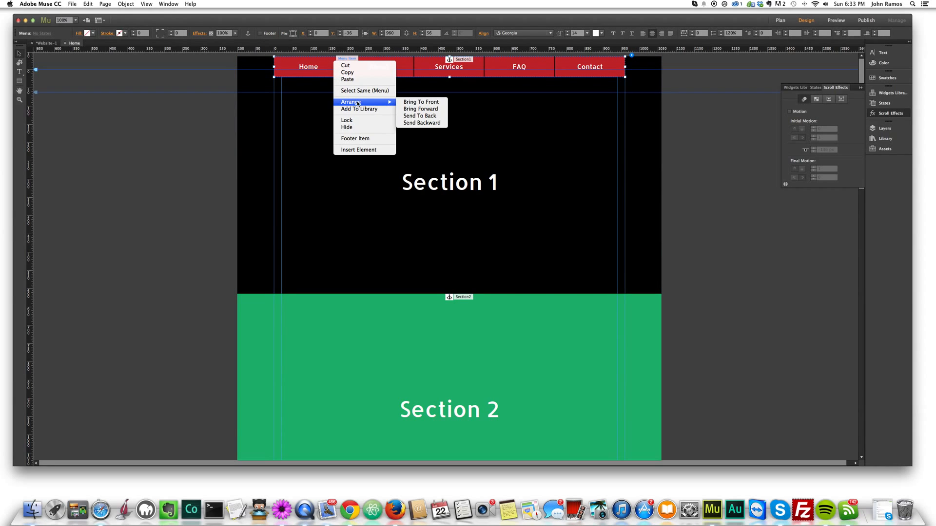
click(417, 102)
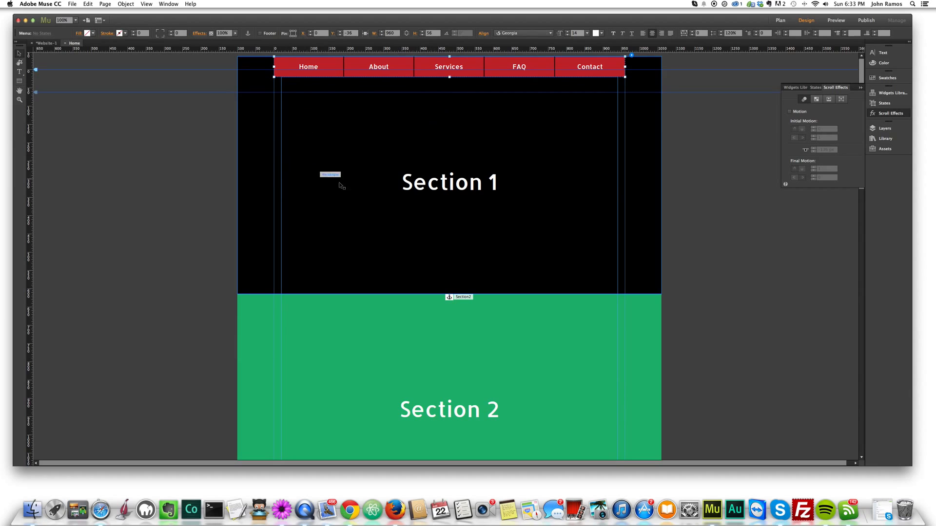
click(197, 145)
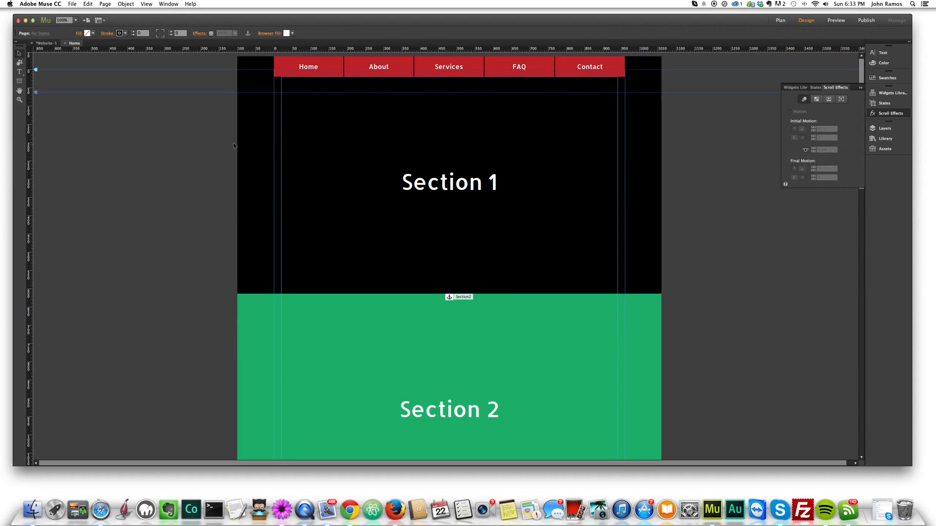
Pin the whole menu to the top centre of the browser window.
click(354, 68)
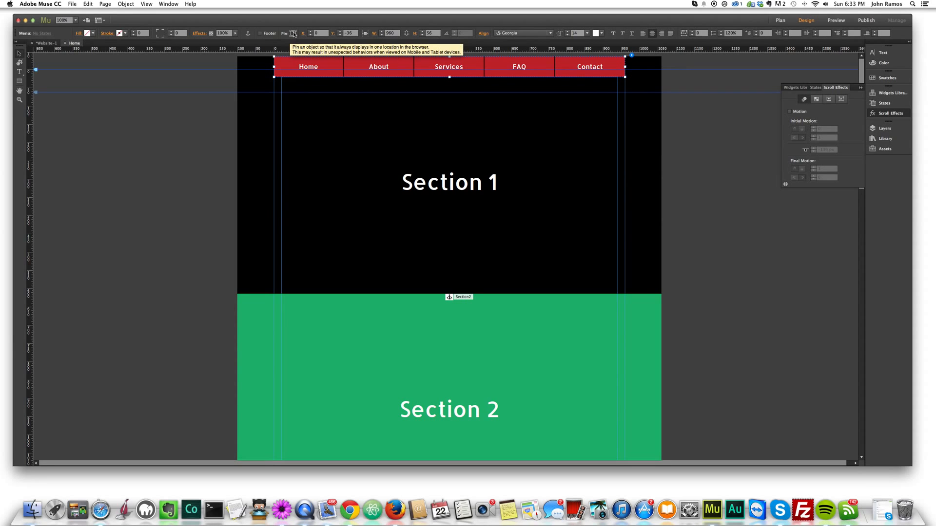
click(294, 33)
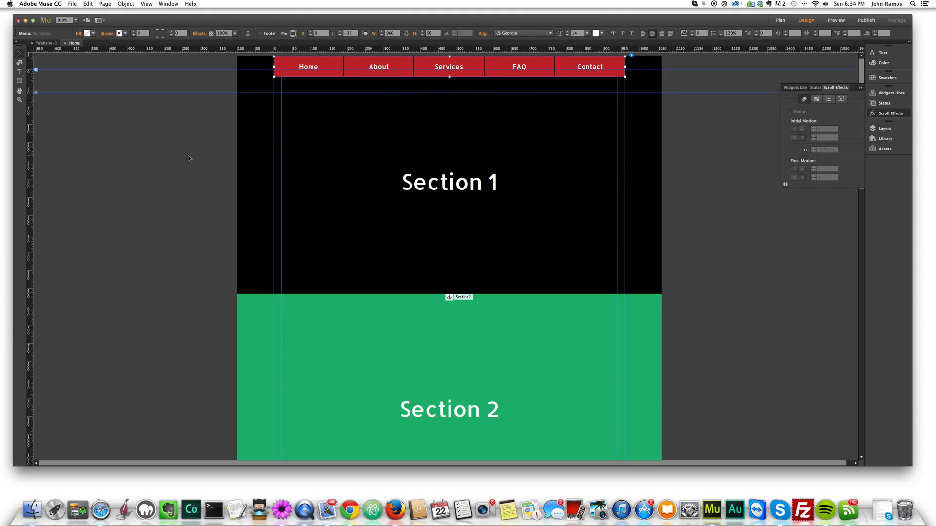
click(169, 143)
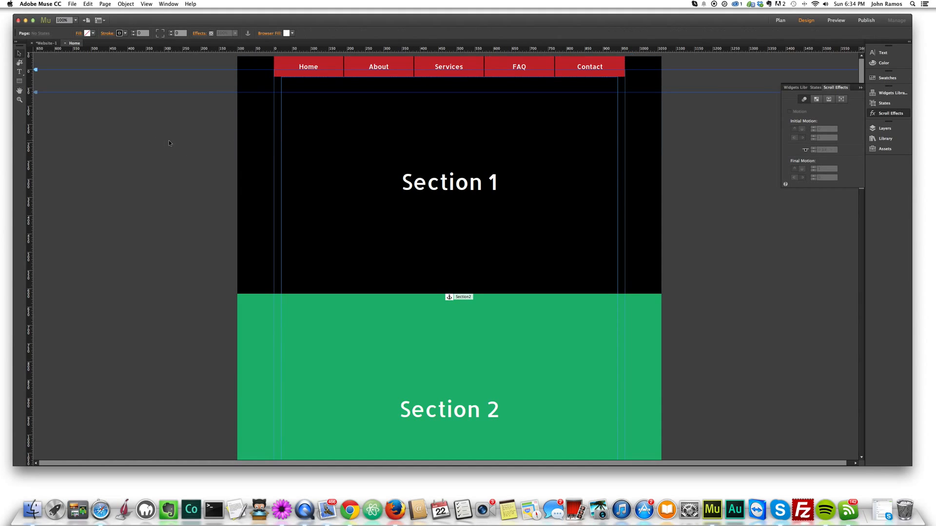
Preview the page in Safari, test the pinned menu's About, Services, FAQ and Contact links, and return to Adobe Muse.
key(super+shift+e)
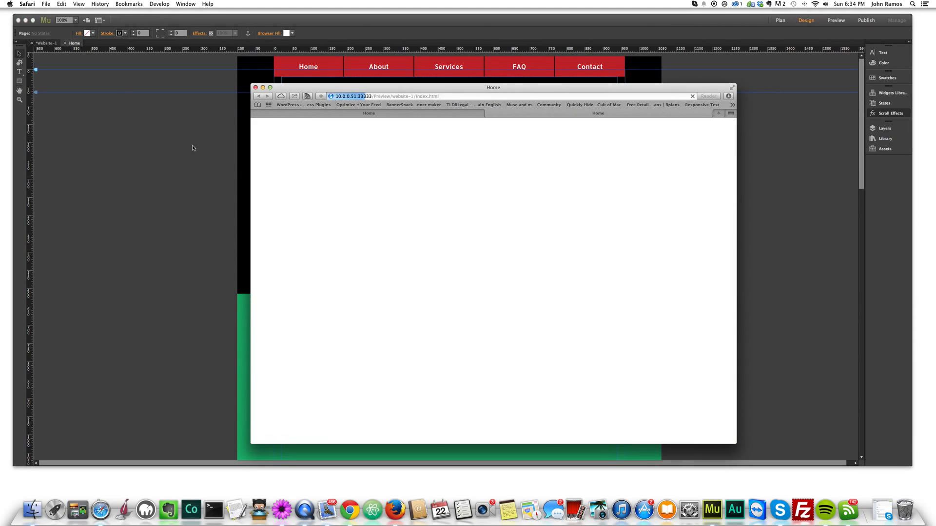
click(422, 130)
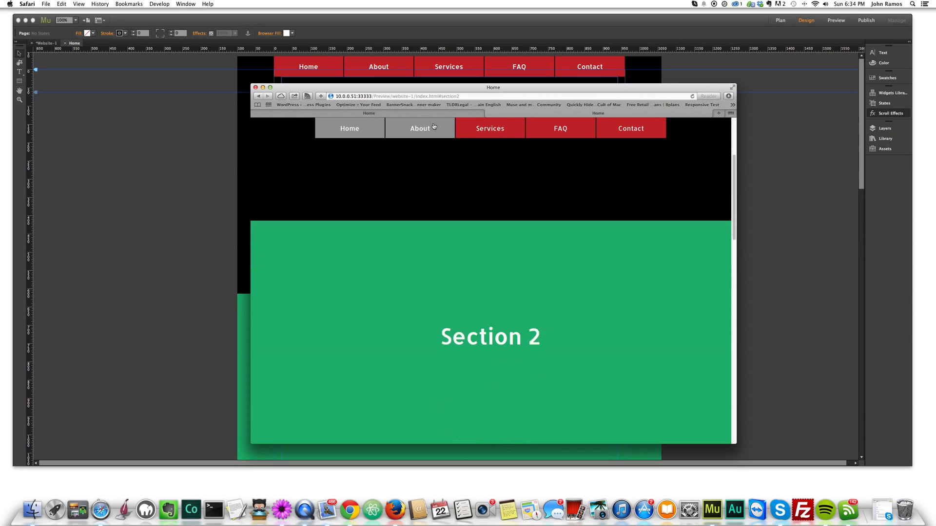
click(507, 133)
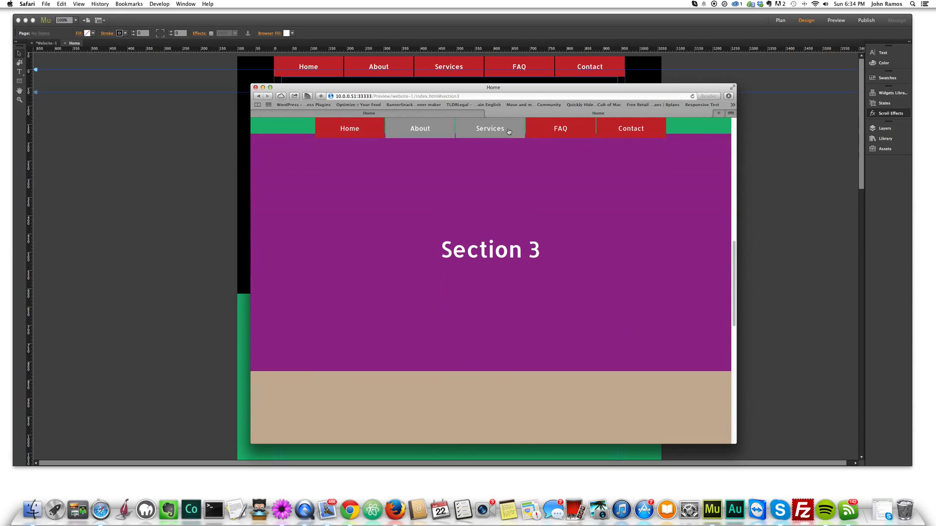
click(564, 130)
click(630, 131)
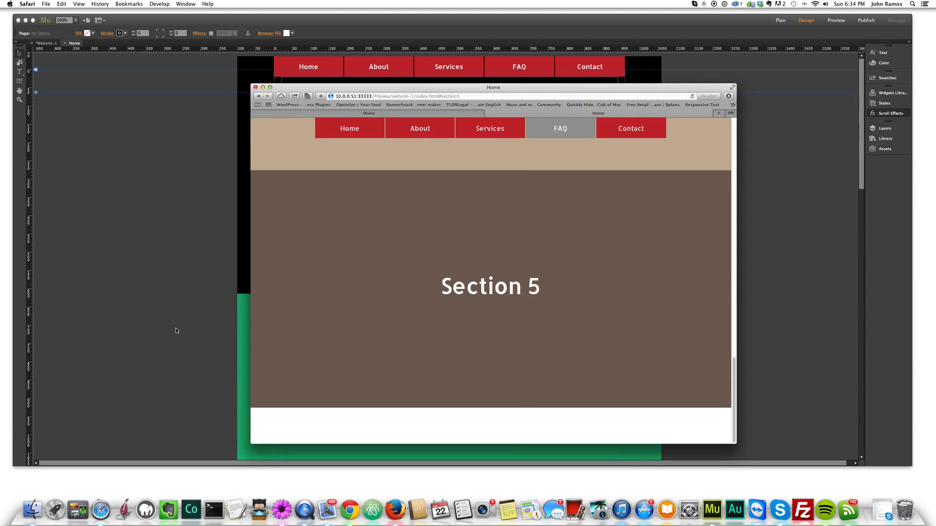
click(168, 358)
Extend the page below the brown section by moving the bottom-of-page guide further down.
scroll(167, 358, down, 15)
scroll(168, 360, down, 5)
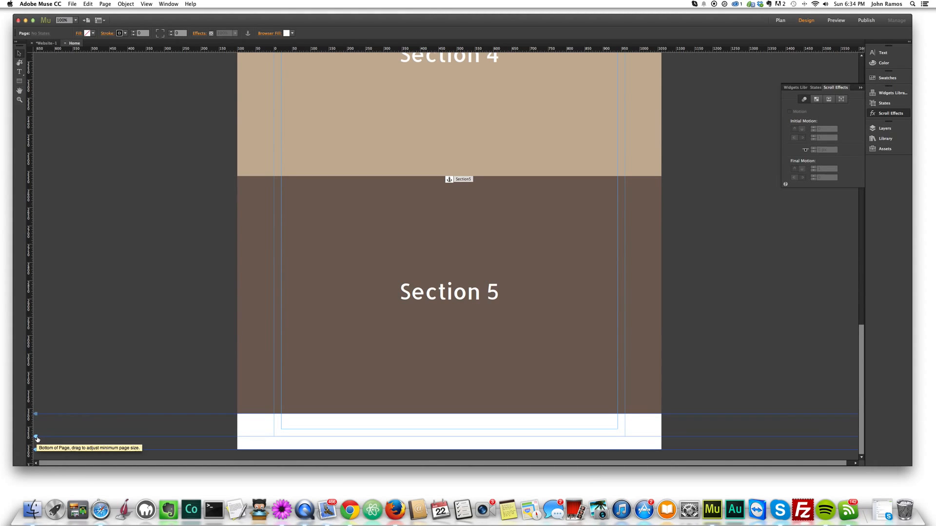
drag(36, 439, 35, 456)
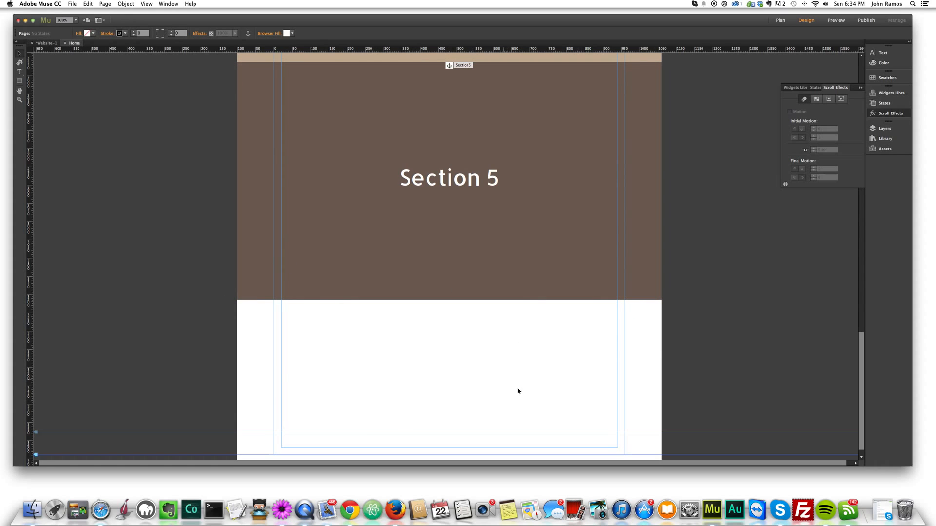
Stretch the brown Section 5 rectangle downward to a height of about 1012 px to cover the added page area.
scroll(477, 344, up, 3)
scroll(476, 344, down, 3)
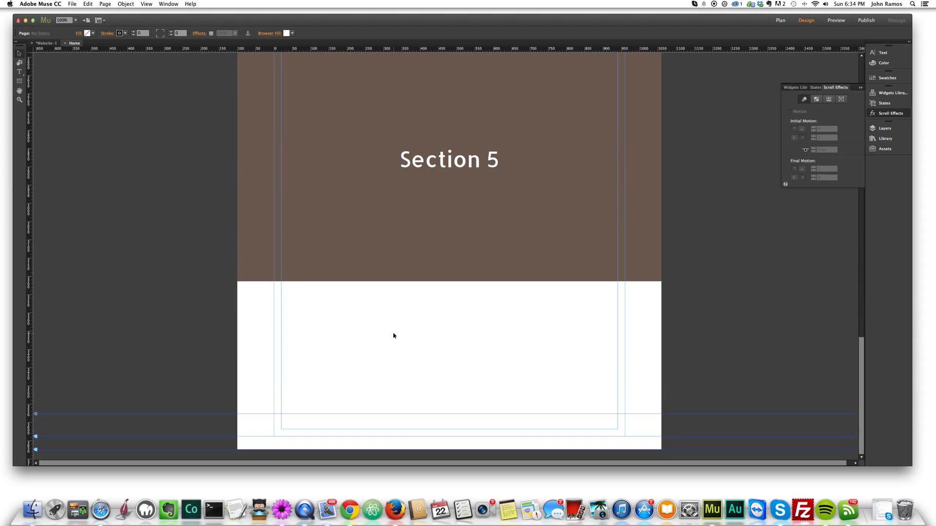
scroll(394, 333, up, 3)
click(462, 332)
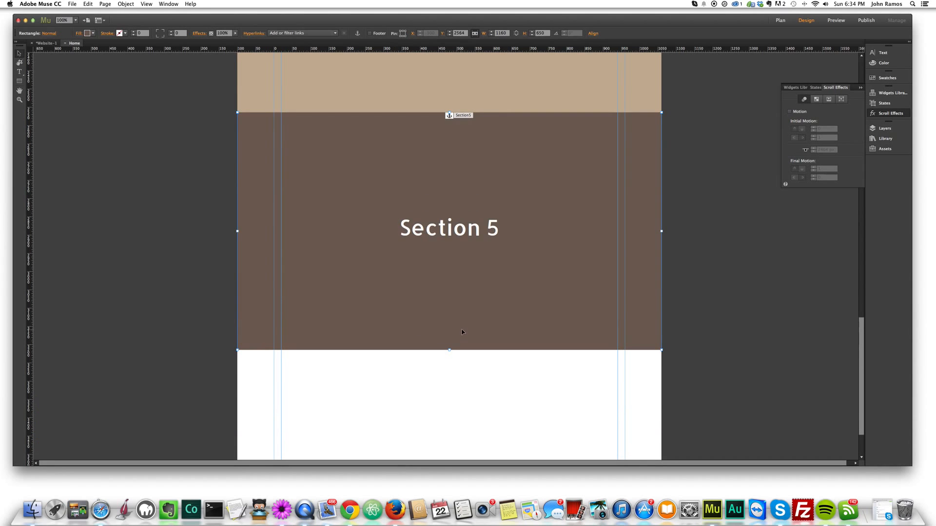
scroll(462, 332, down, 3)
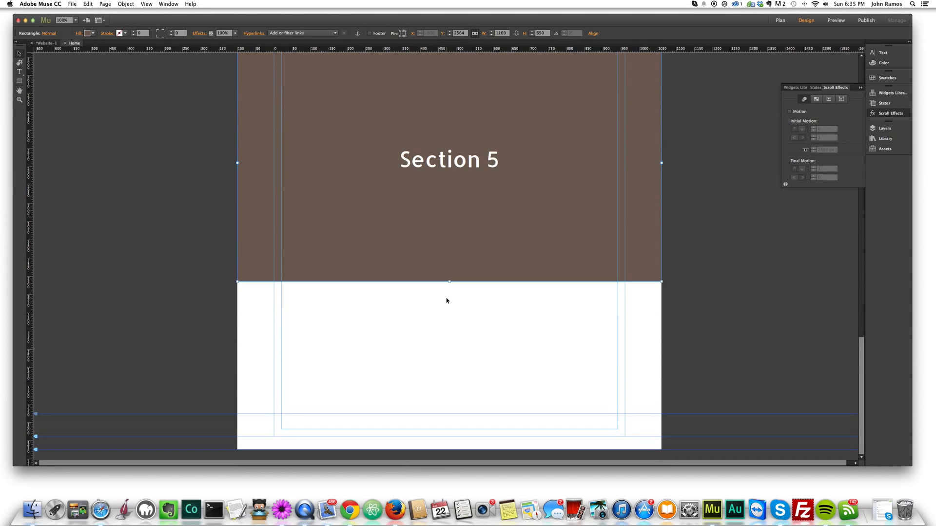
scroll(446, 300, up, 1)
drag(450, 309, 454, 441)
Preview the page in Safari, test the Contact link and inspect the lengthened Section 5 at the page end.
key(super+shift+e)
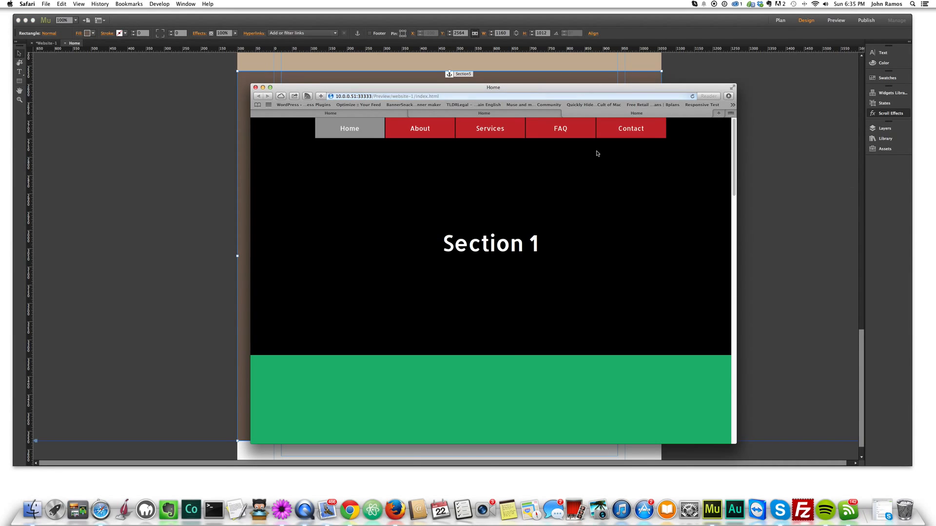
click(628, 128)
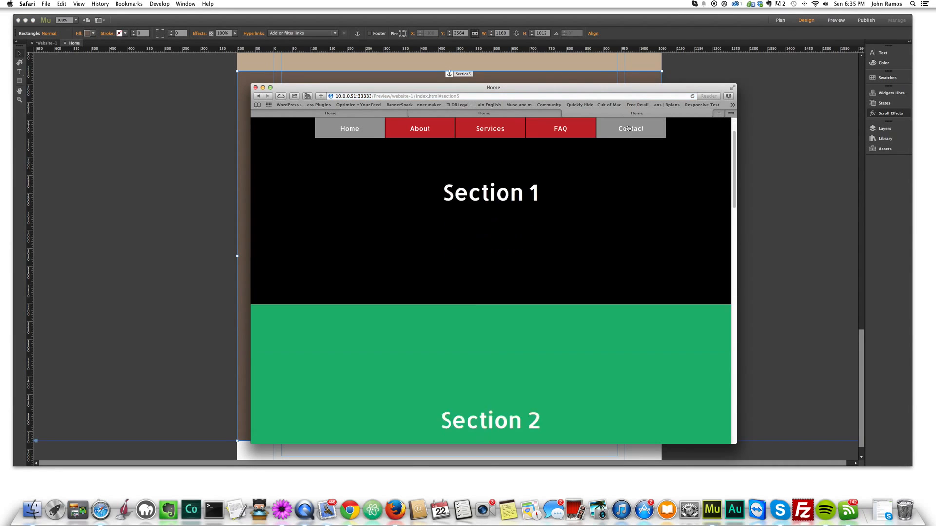
scroll(640, 236, down, 3)
scroll(639, 235, up, 5)
scroll(638, 236, down, 6)
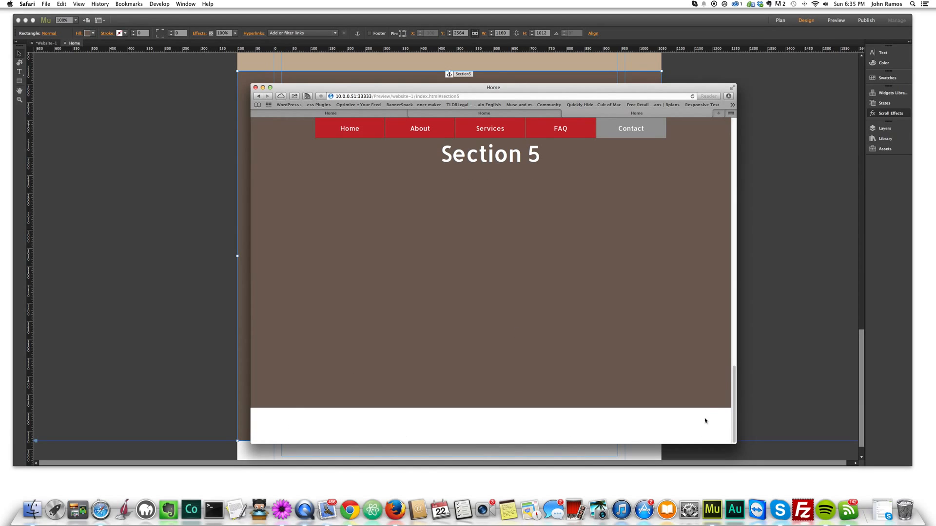
scroll(729, 404, up, 2)
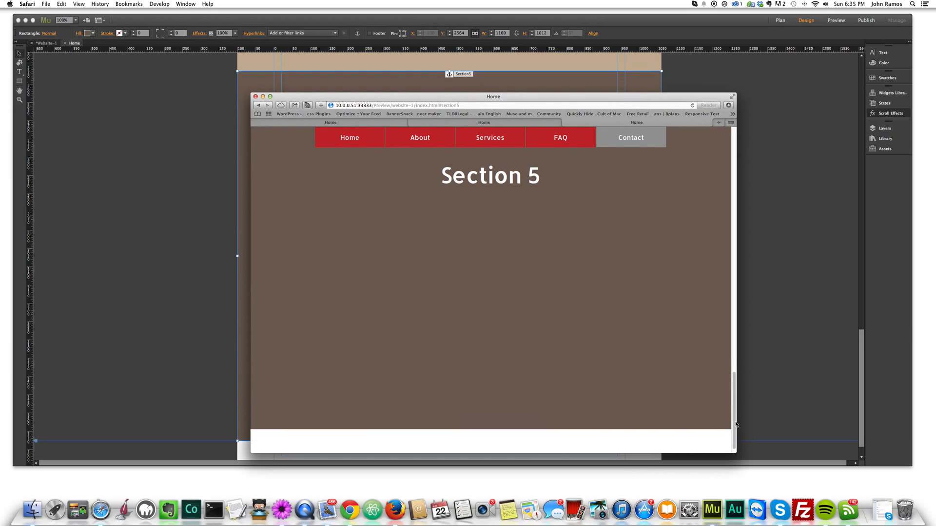
scroll(551, 231, down, 1)
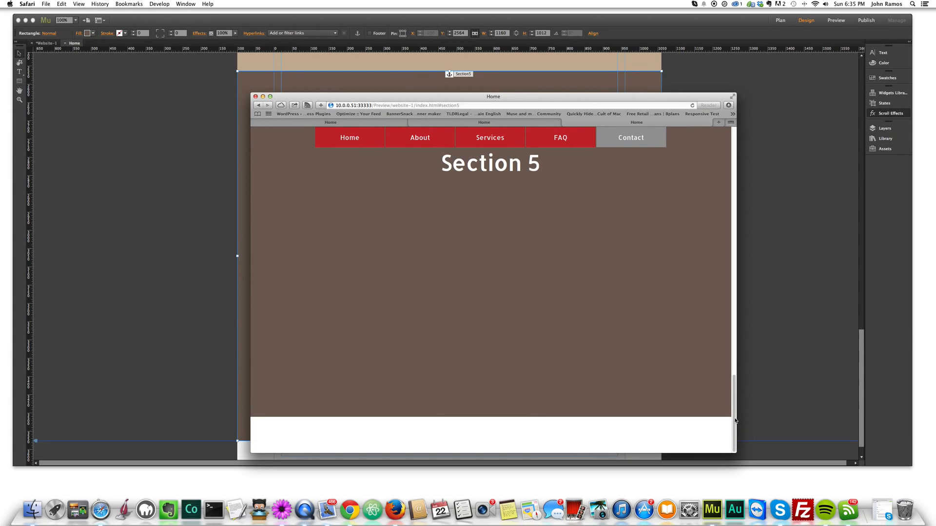